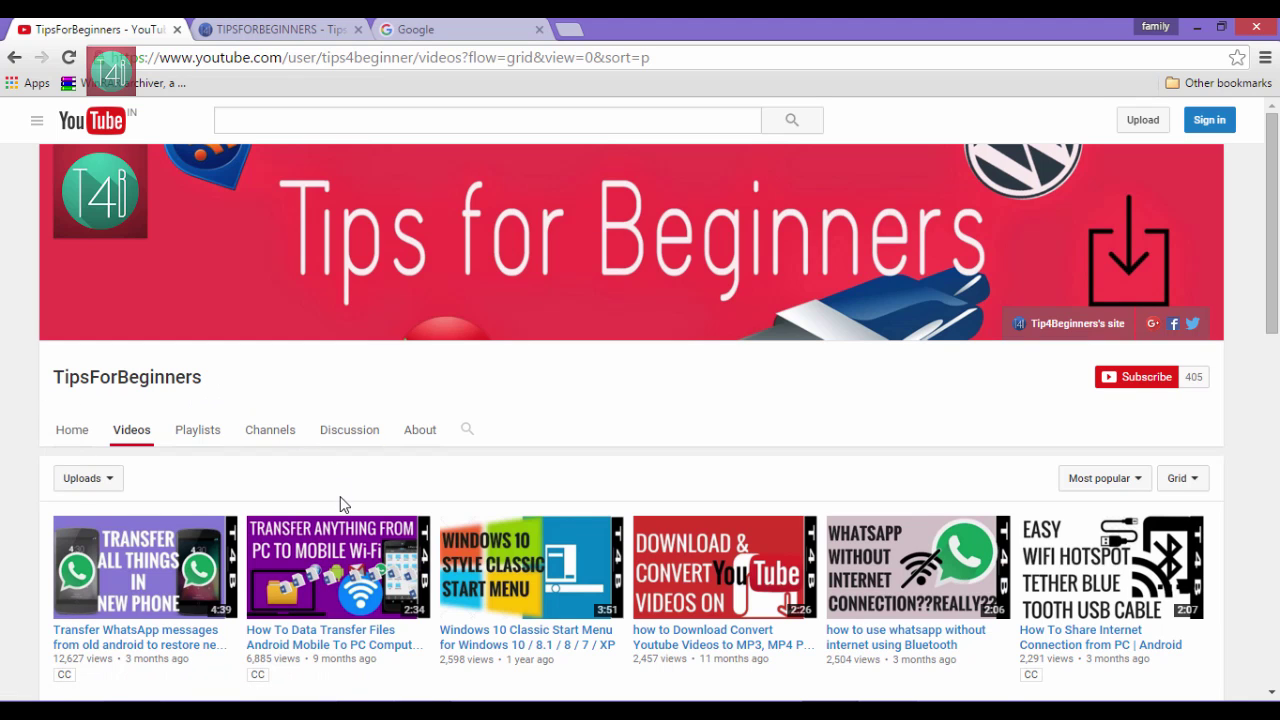
Step: Browse the TipsForBeginners videos and website, then switch to the Google homepage tab
scroll(340, 505, "down", 2)
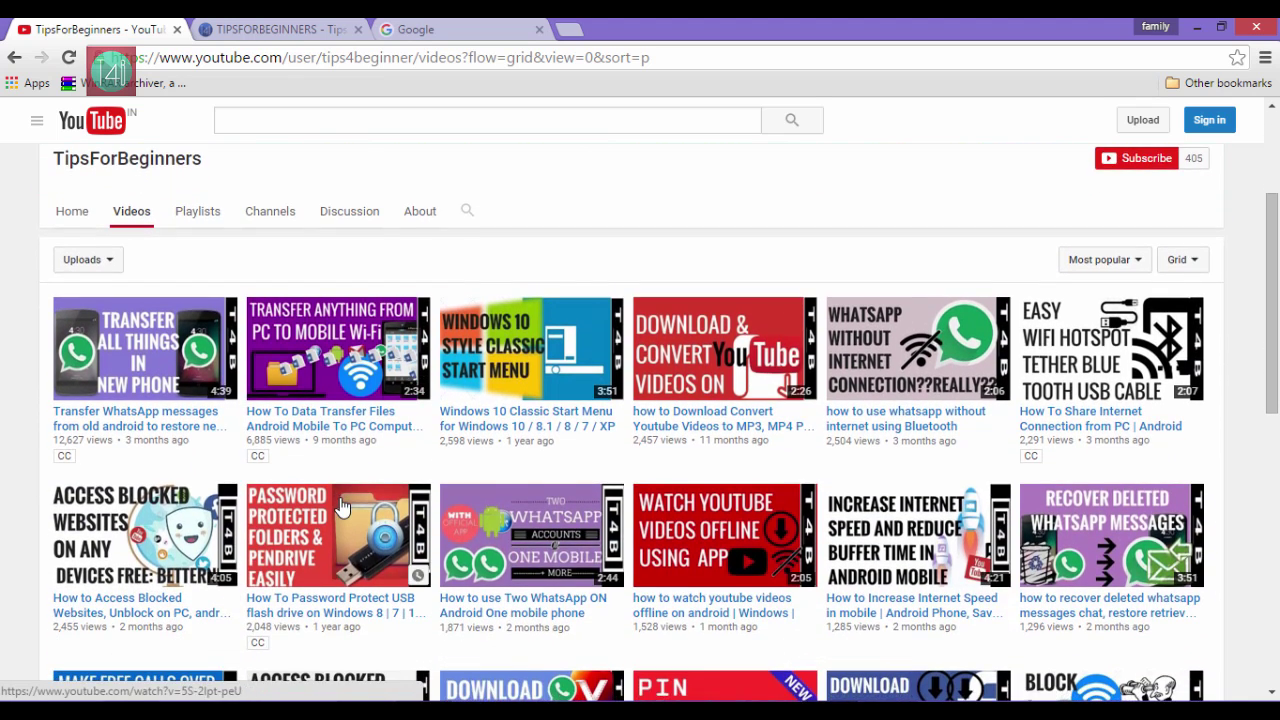
scroll(340, 505, "down", 3)
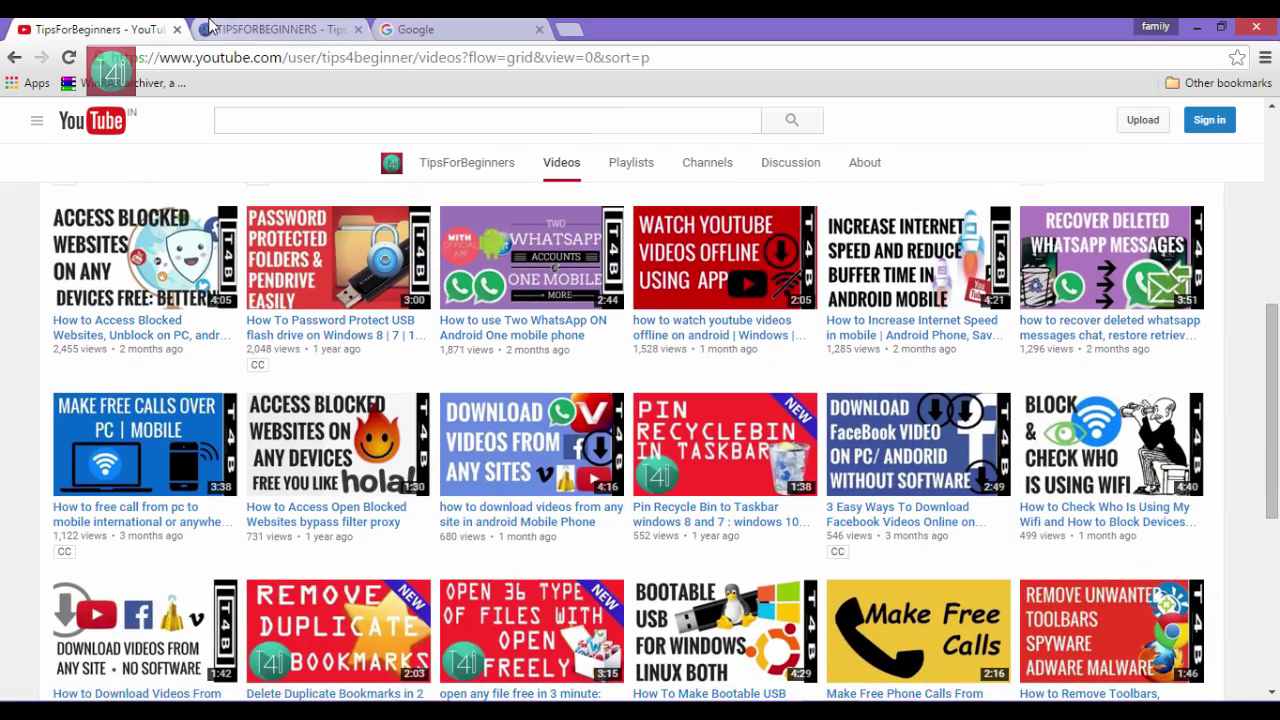
left_click(212, 28)
scroll(363, 460, "down", 5)
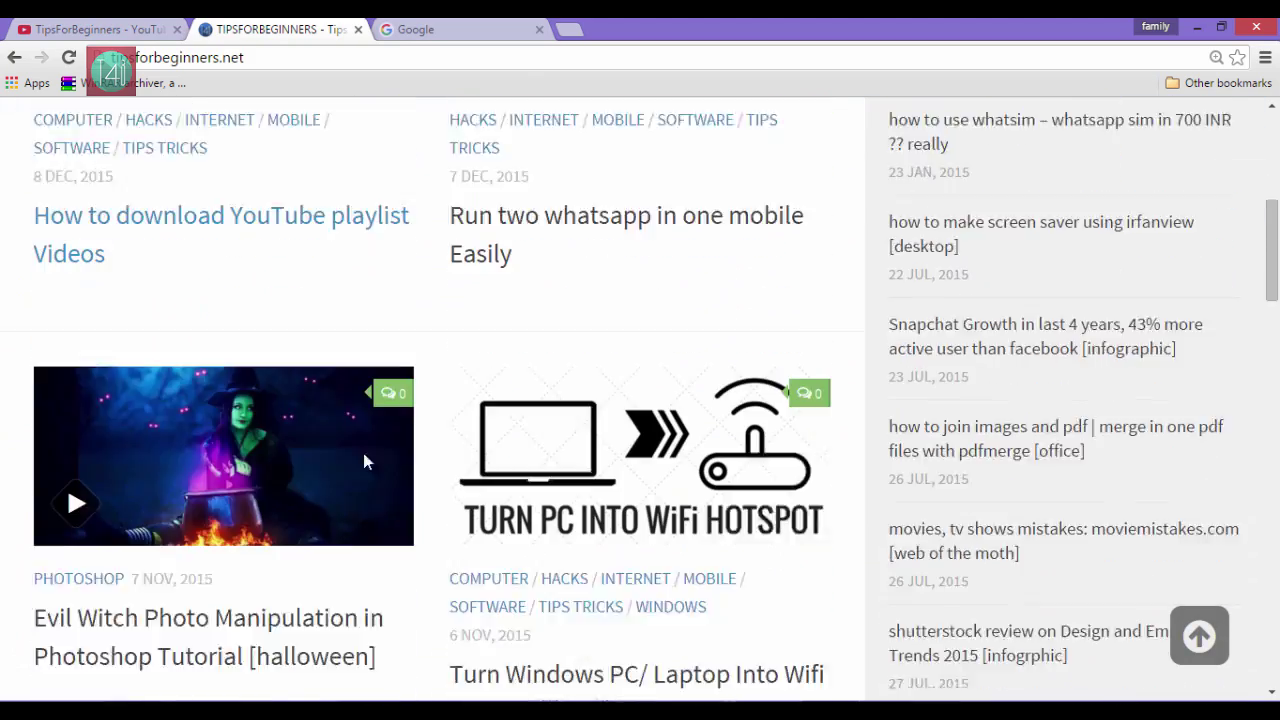
scroll(363, 460, "down", 6)
scroll(363, 450, "up", 4)
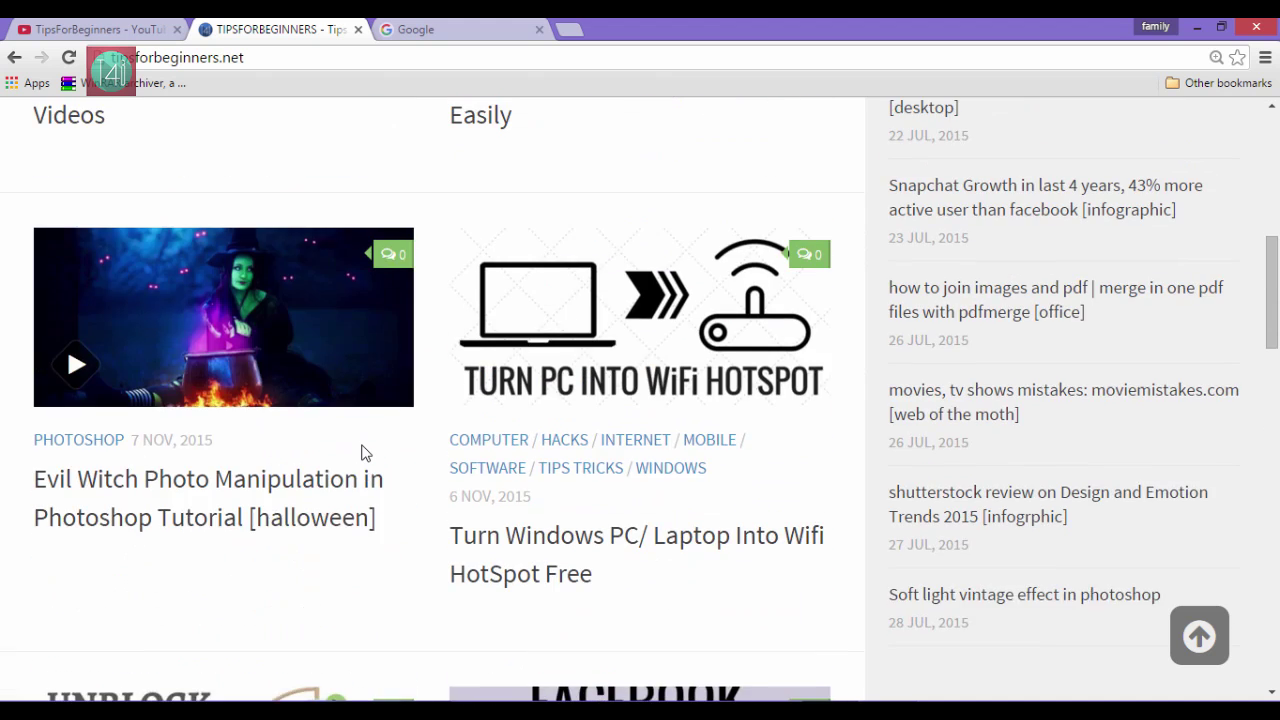
scroll(363, 453, "up", 5)
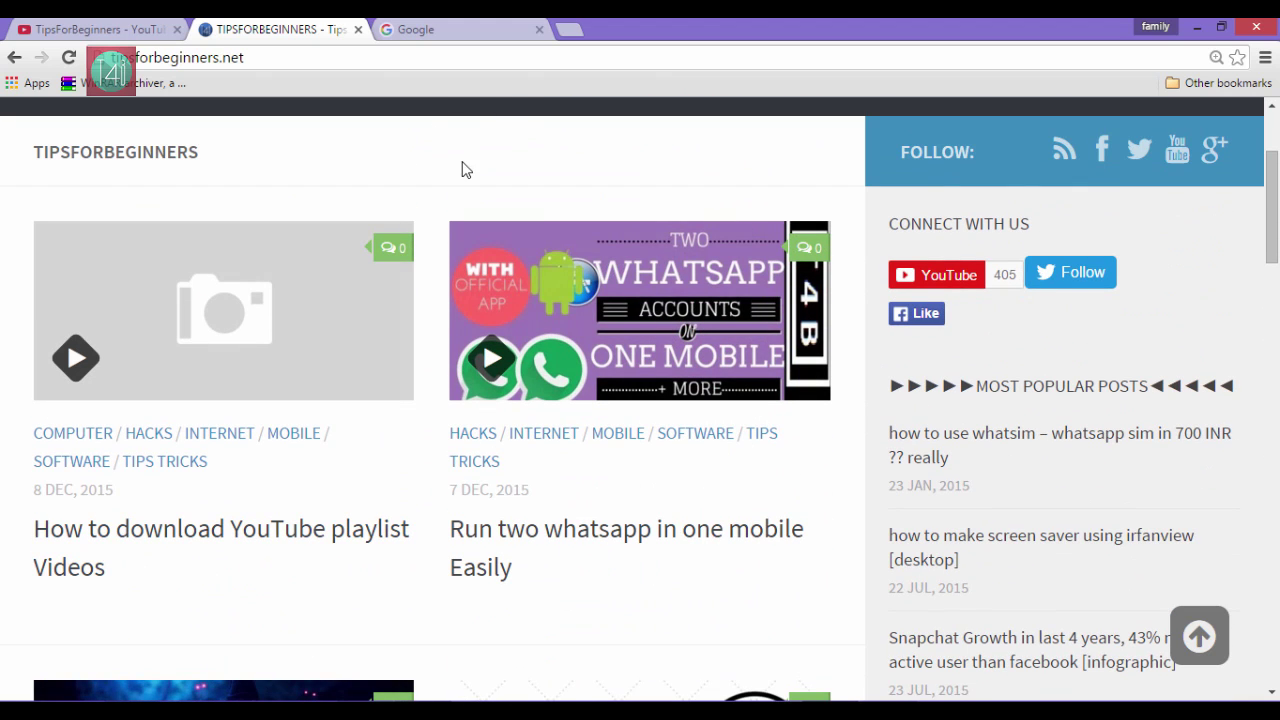
left_click(459, 27)
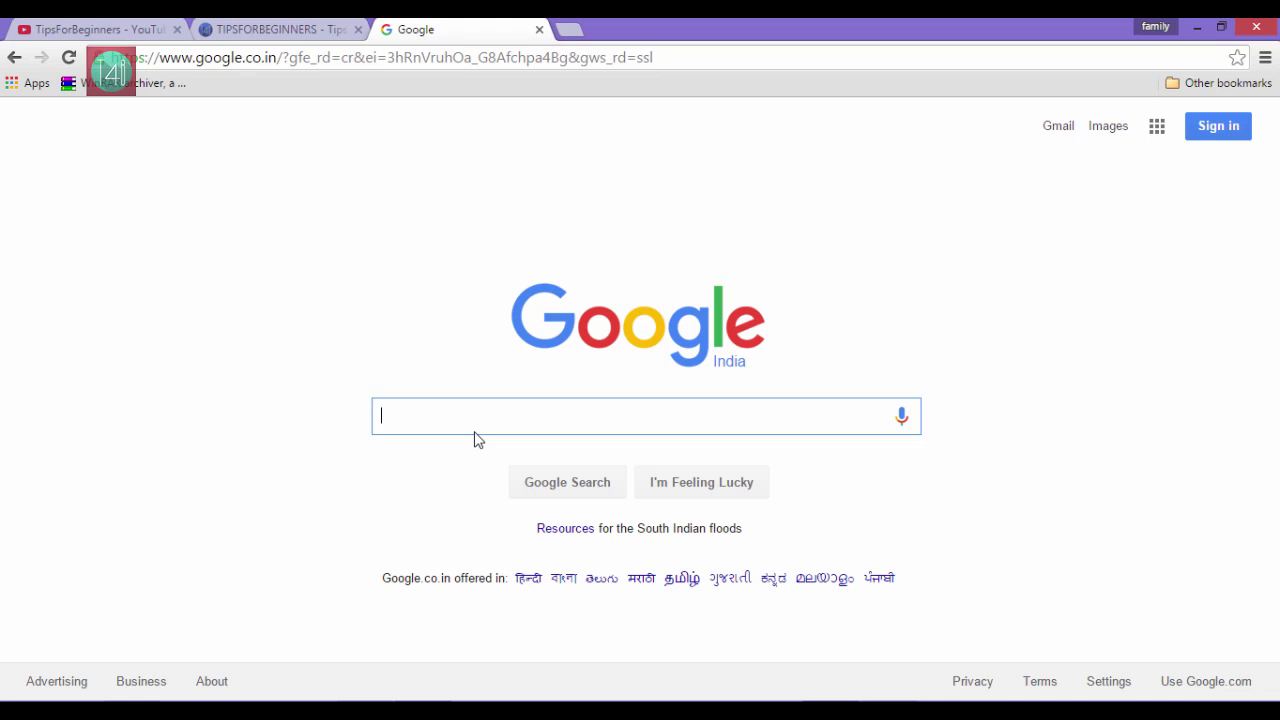
Step: Search Google for 'vlsub'
type("vl")
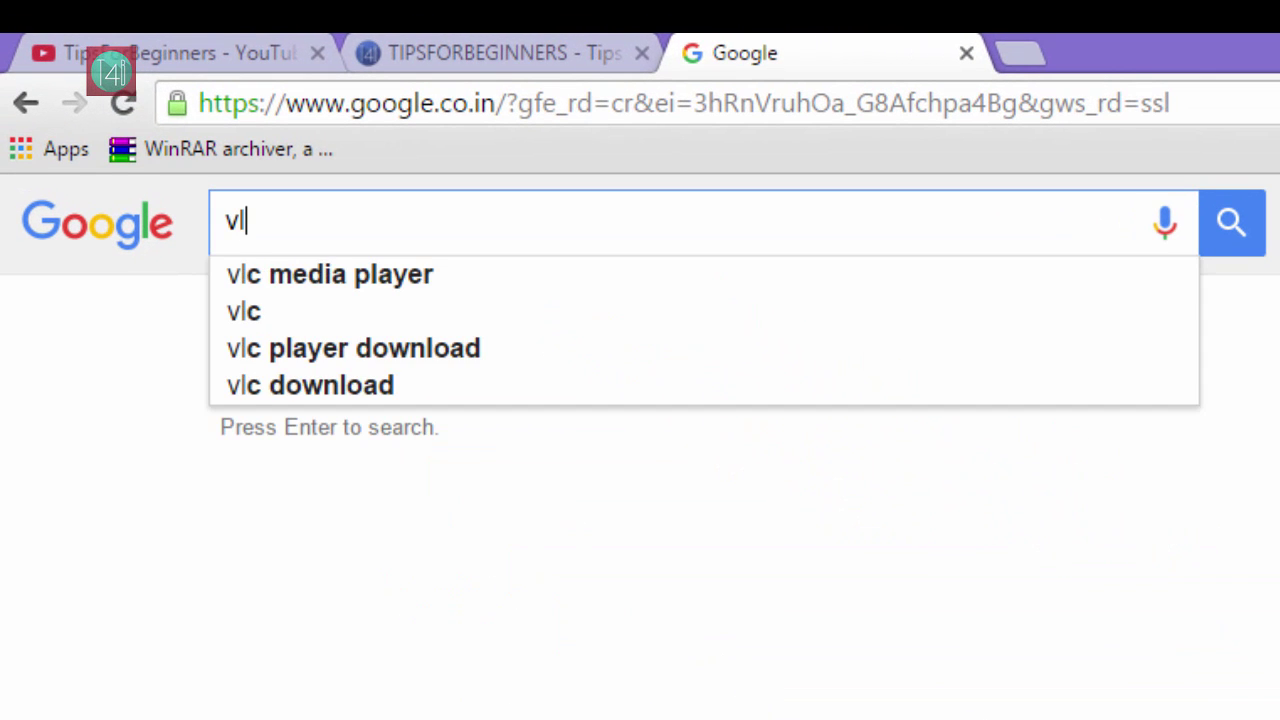
type("sub")
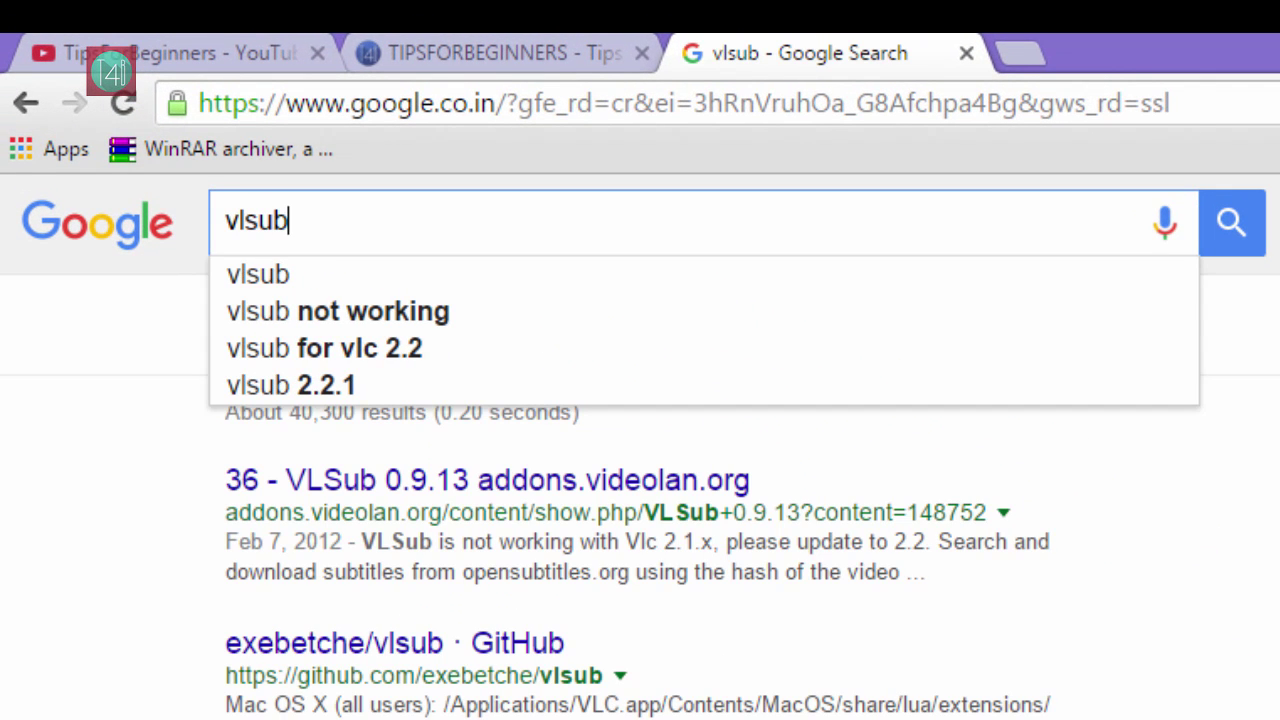
key("Return")
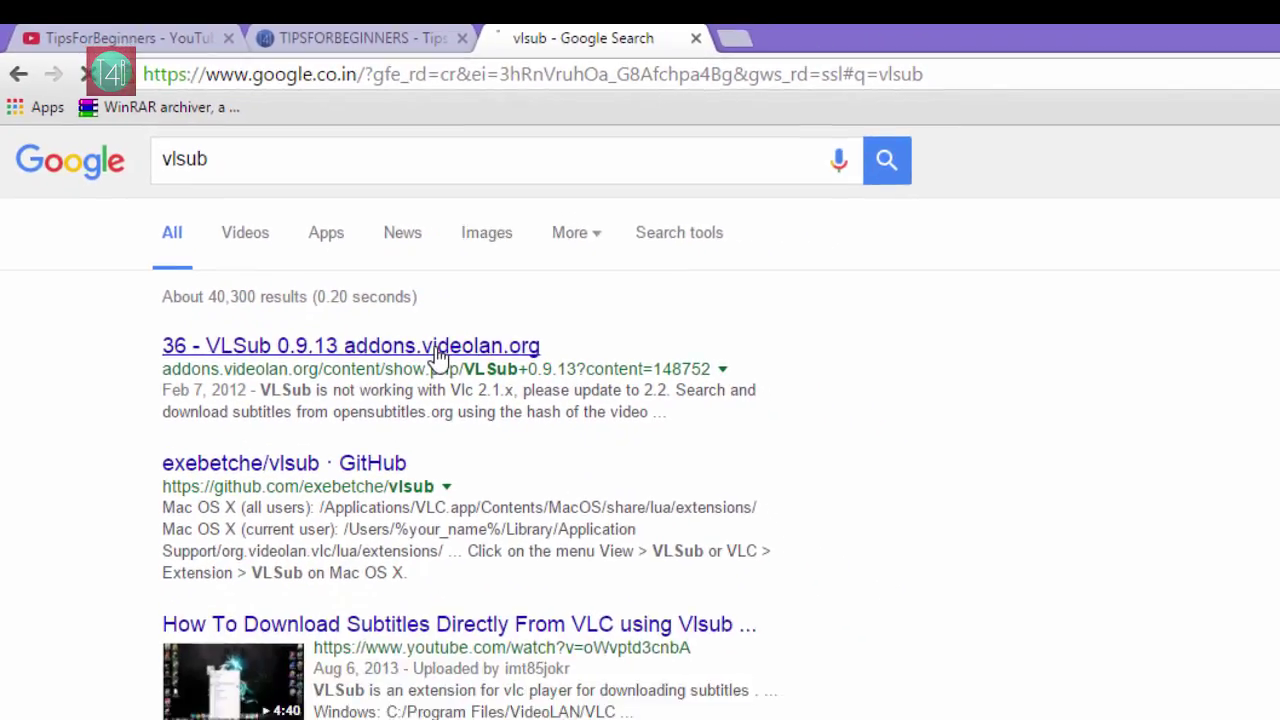
Step: Open the VLSub 0.9.13 addon page and download vlsub-master.zip
left_click(605, 482)
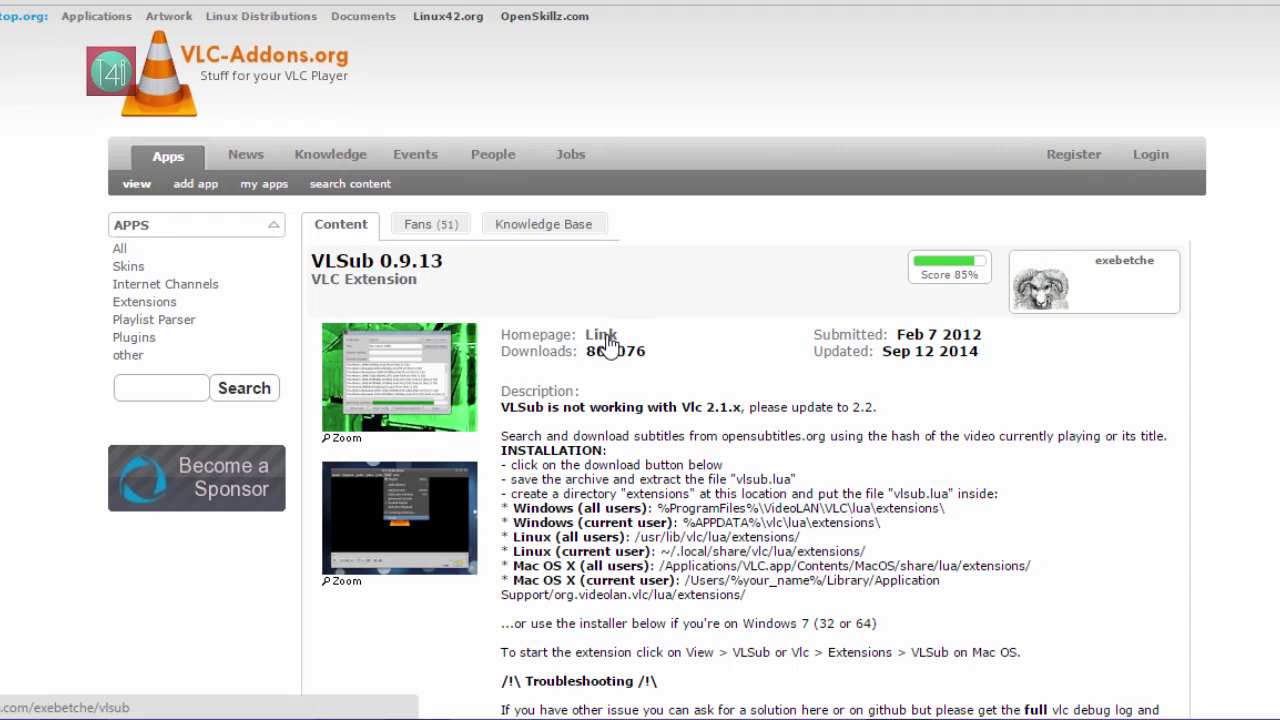
scroll(608, 340, "down", 4)
scroll(605, 397, "down", 1)
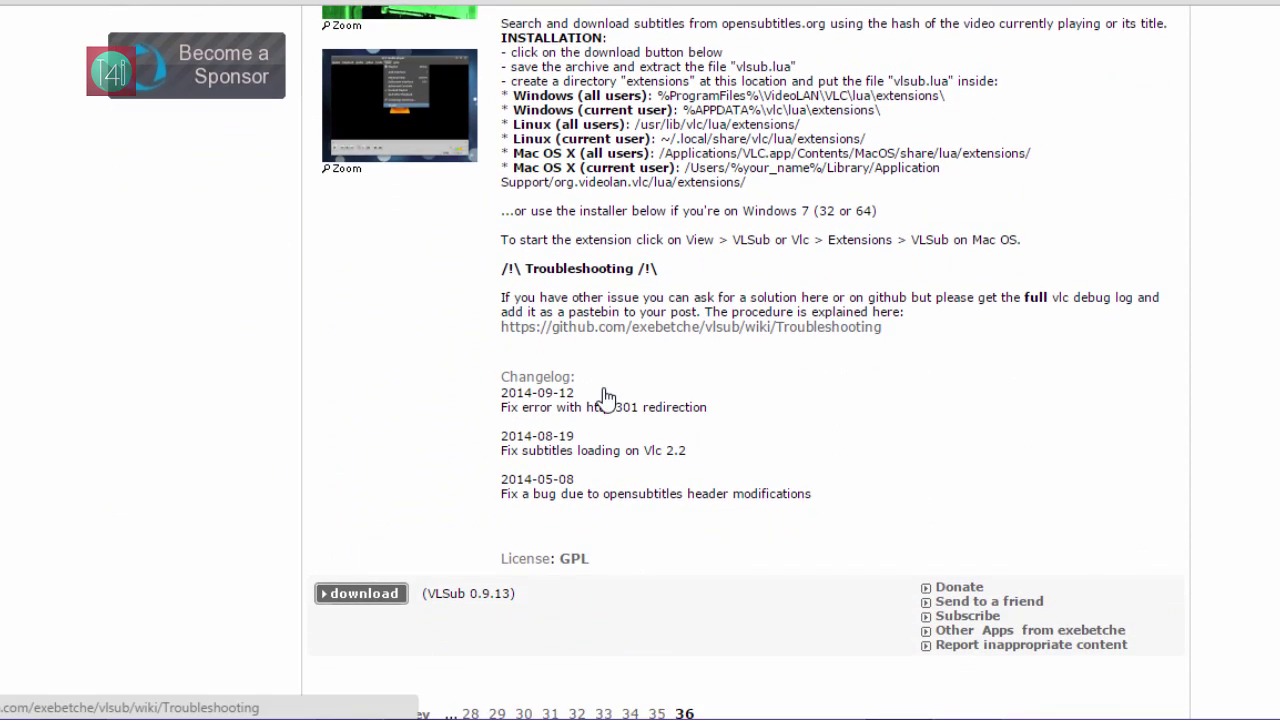
scroll(600, 395, "down", 1)
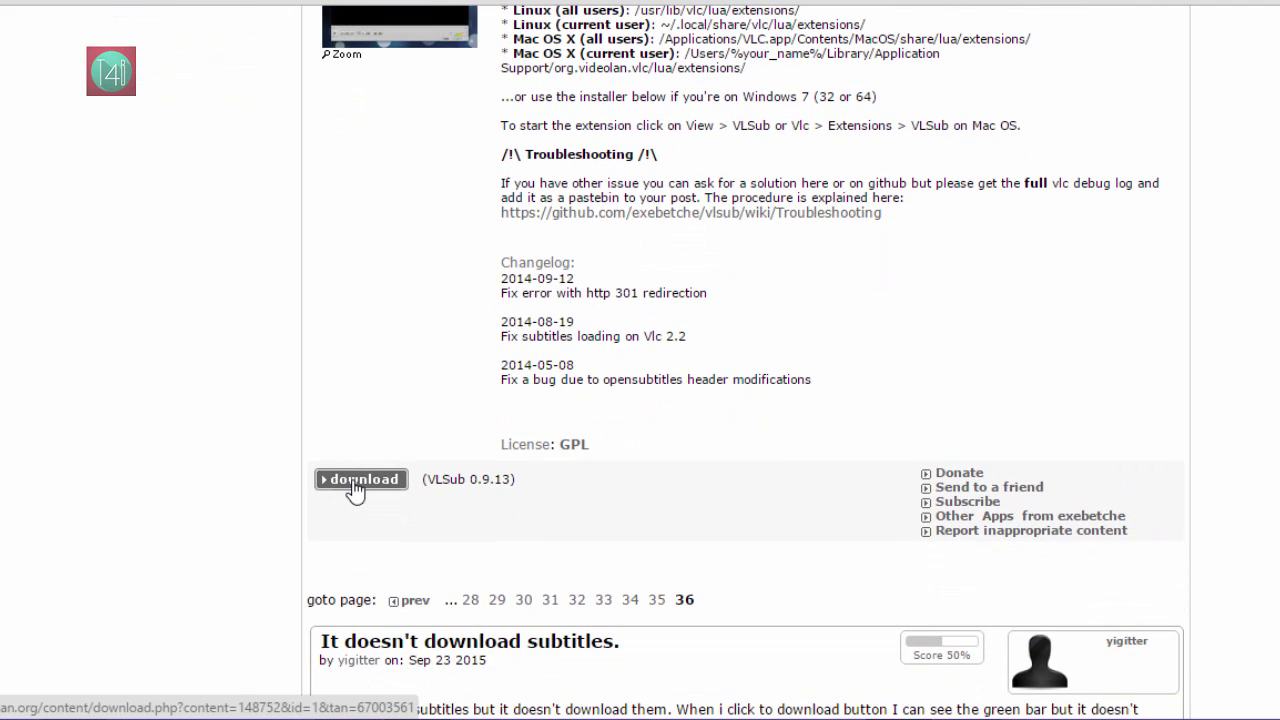
left_click(353, 482)
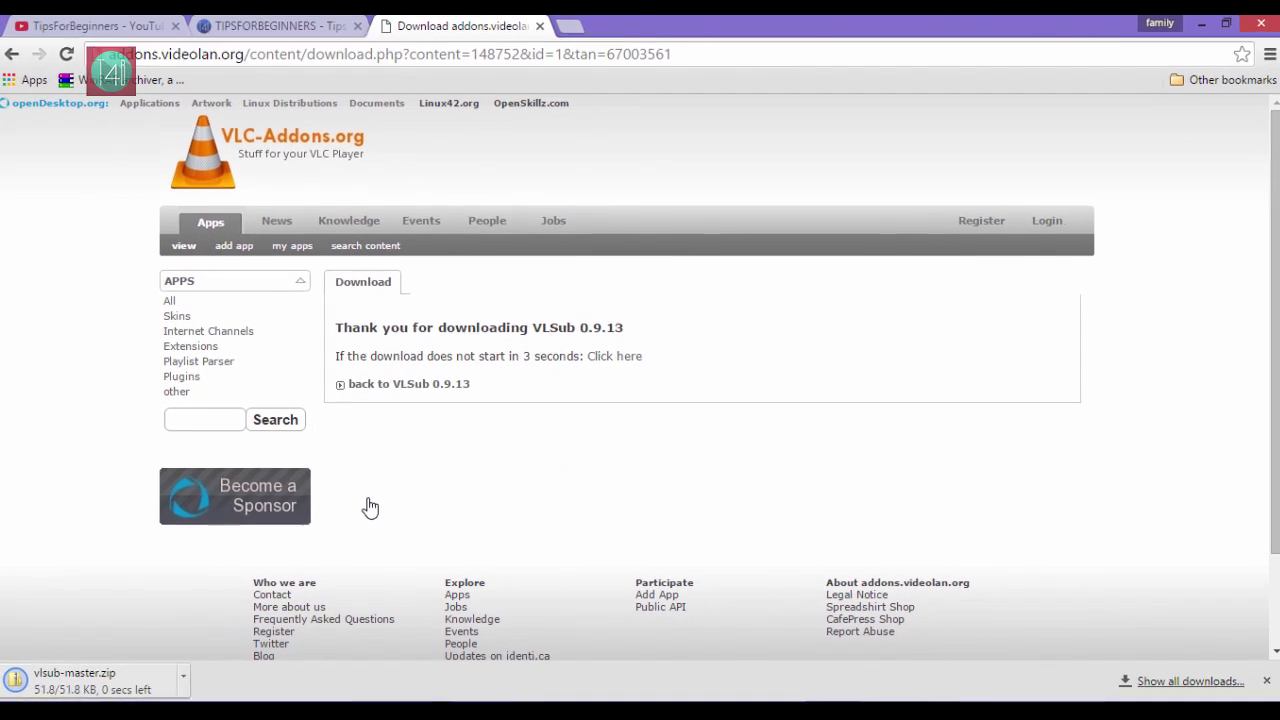
Step: Open the downloaded vlsub-master.zip and copy its vlsub-master folder
left_click(89, 680)
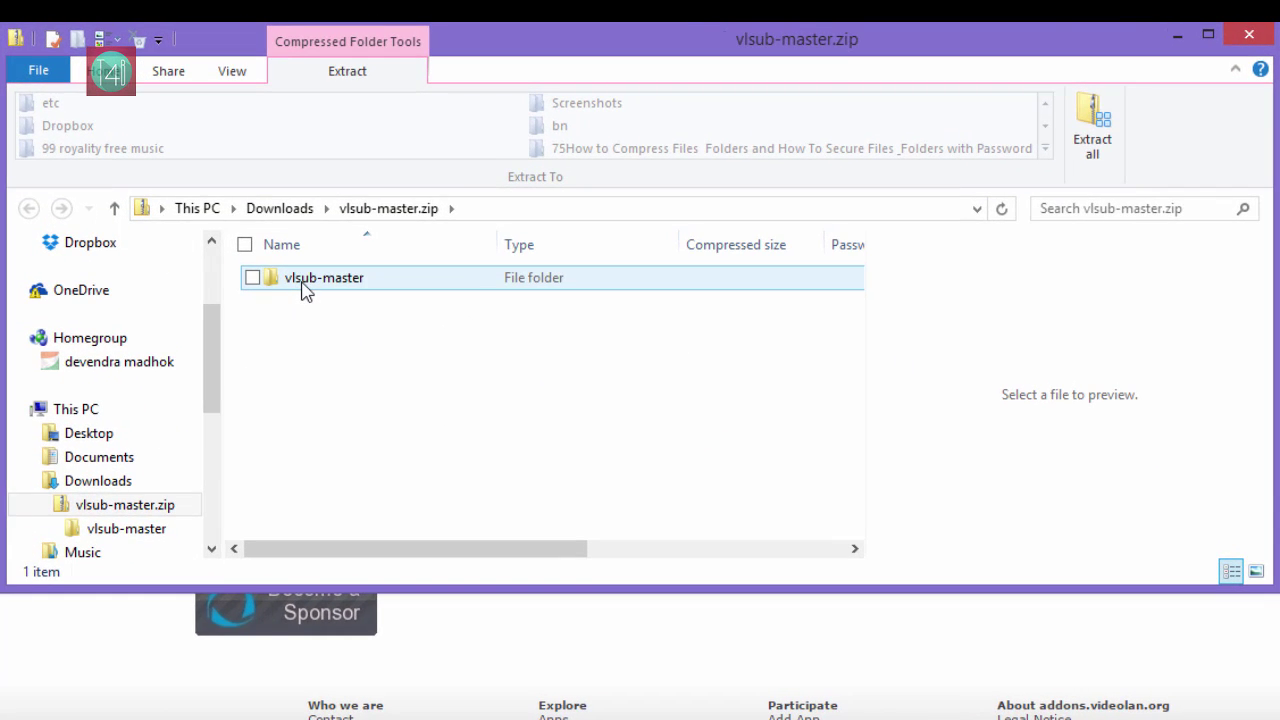
double_click(305, 285)
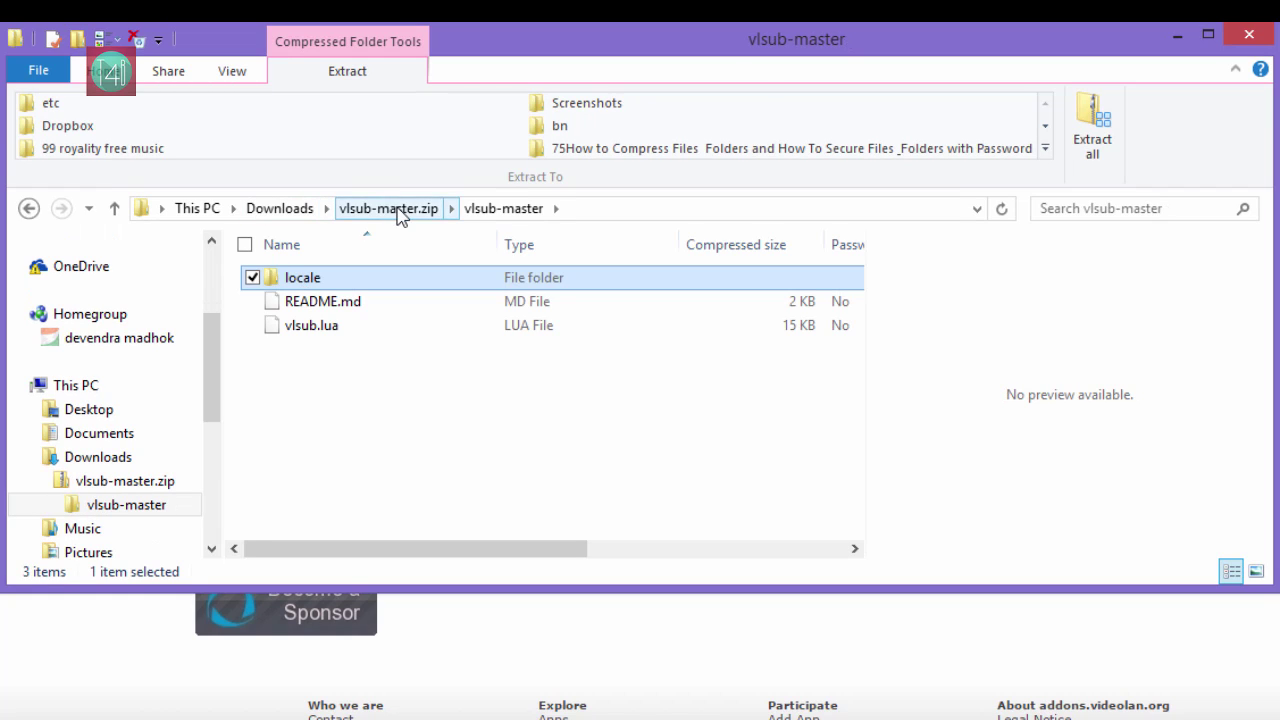
left_click(375, 212)
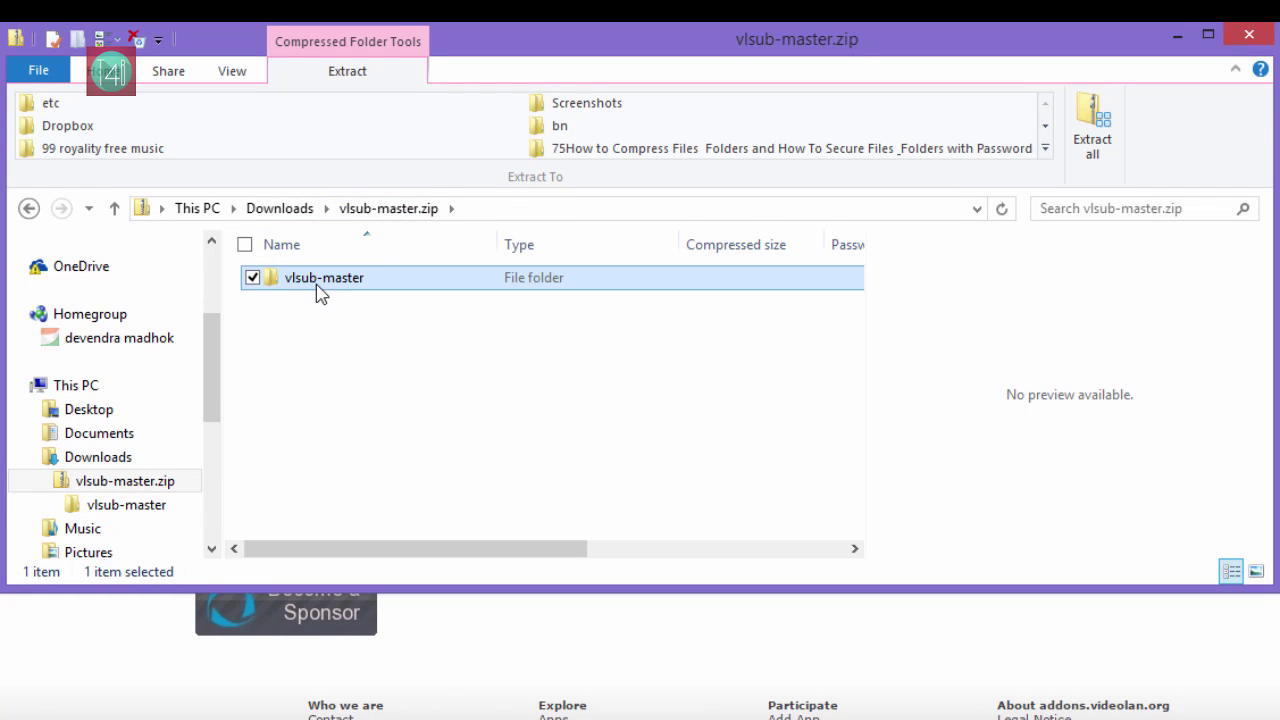
right_click(318, 290)
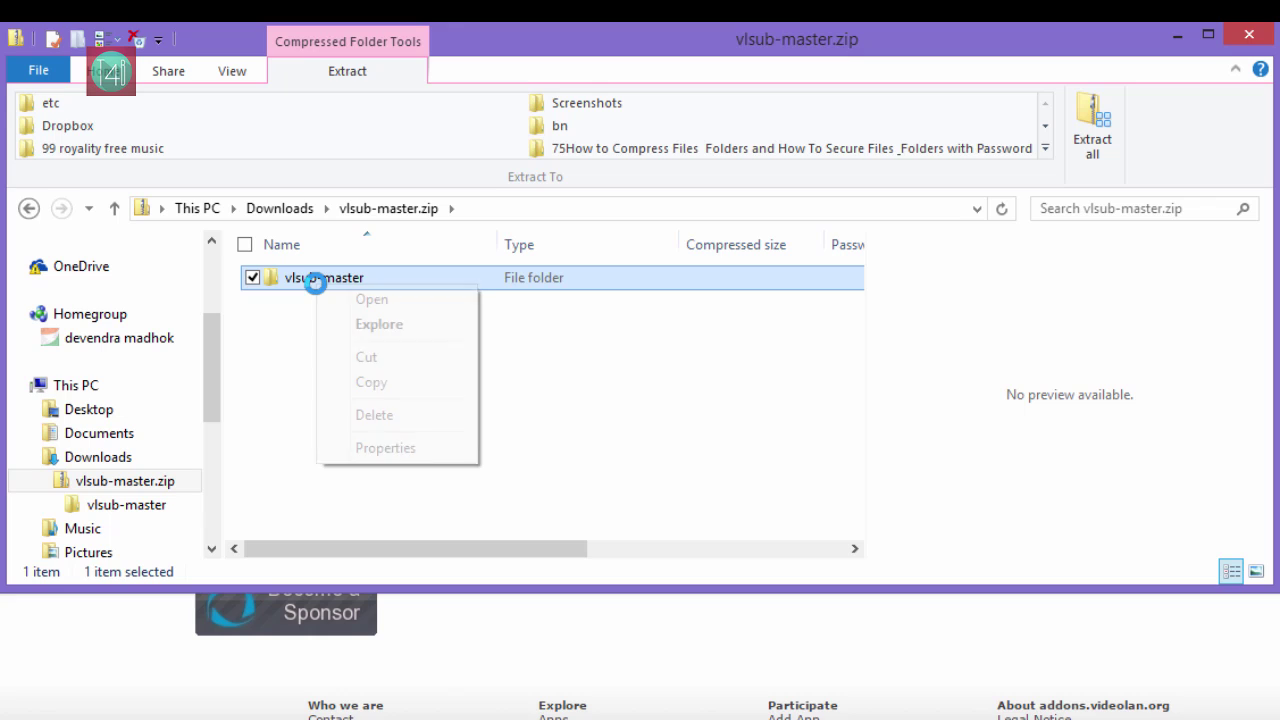
left_click(371, 382)
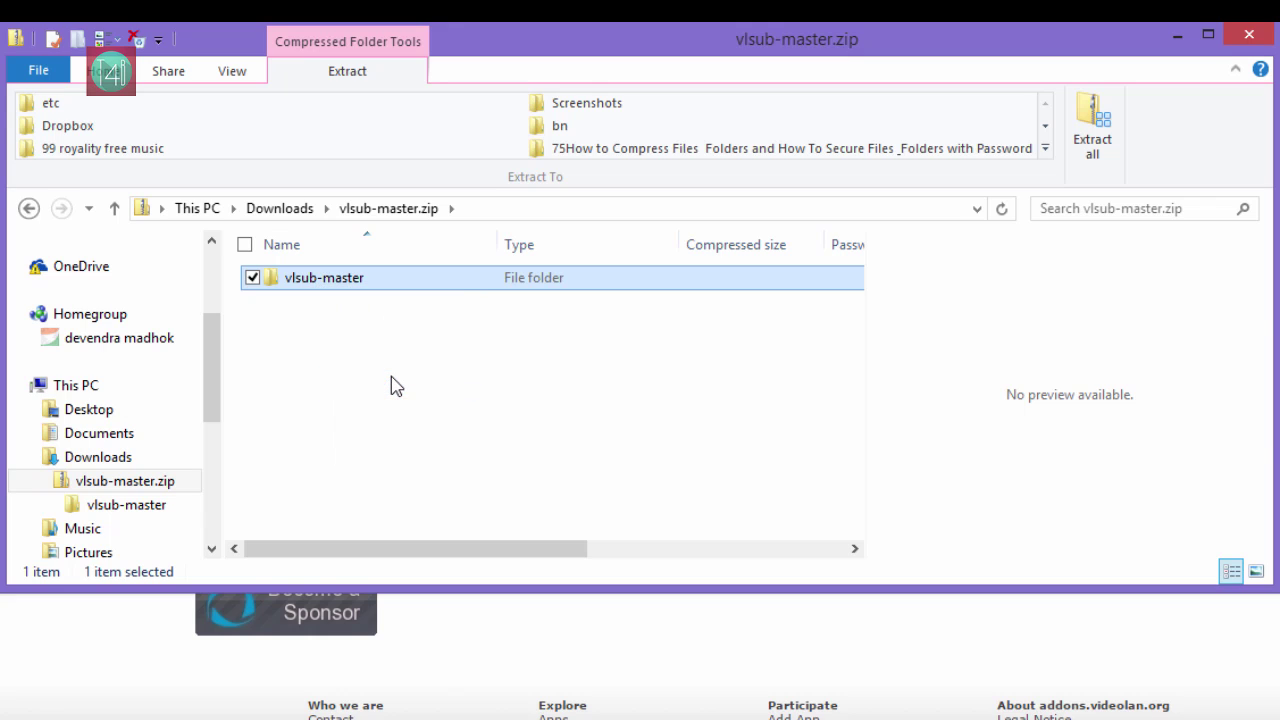
Step: Maximize File Explorer and open Program Files on the Windows (C:) drive
left_click(100, 388)
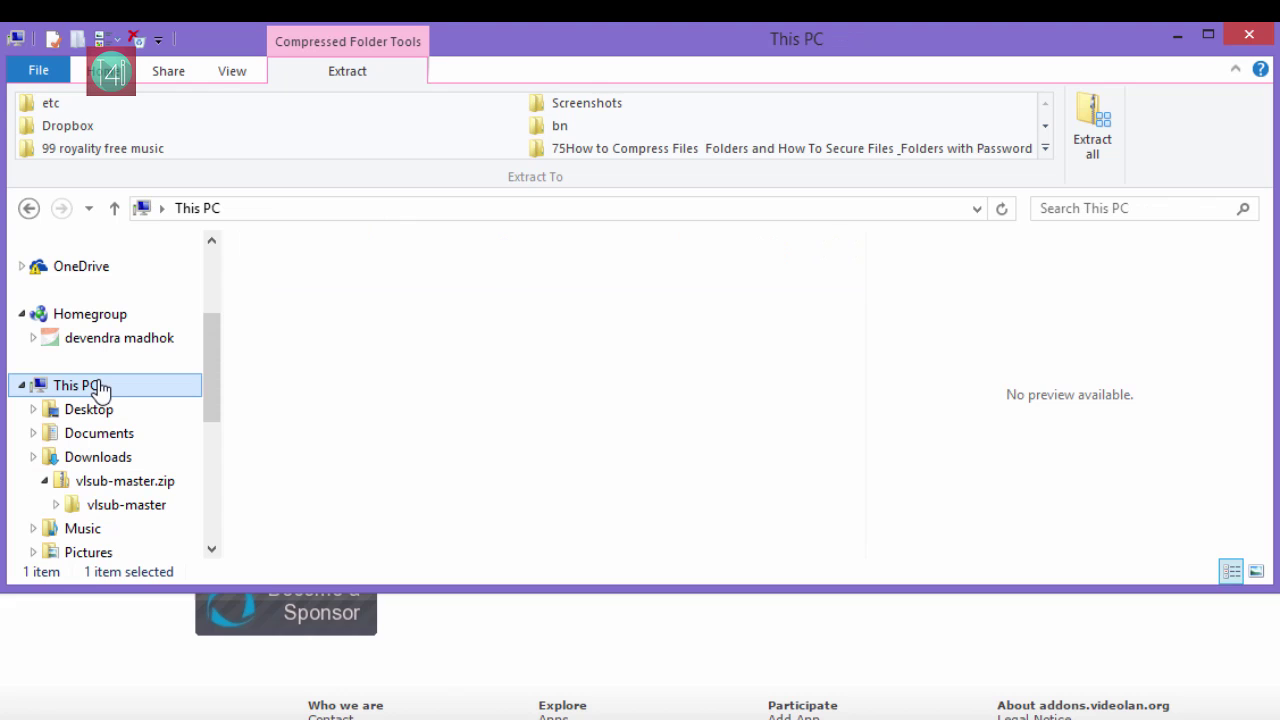
left_click(1208, 38)
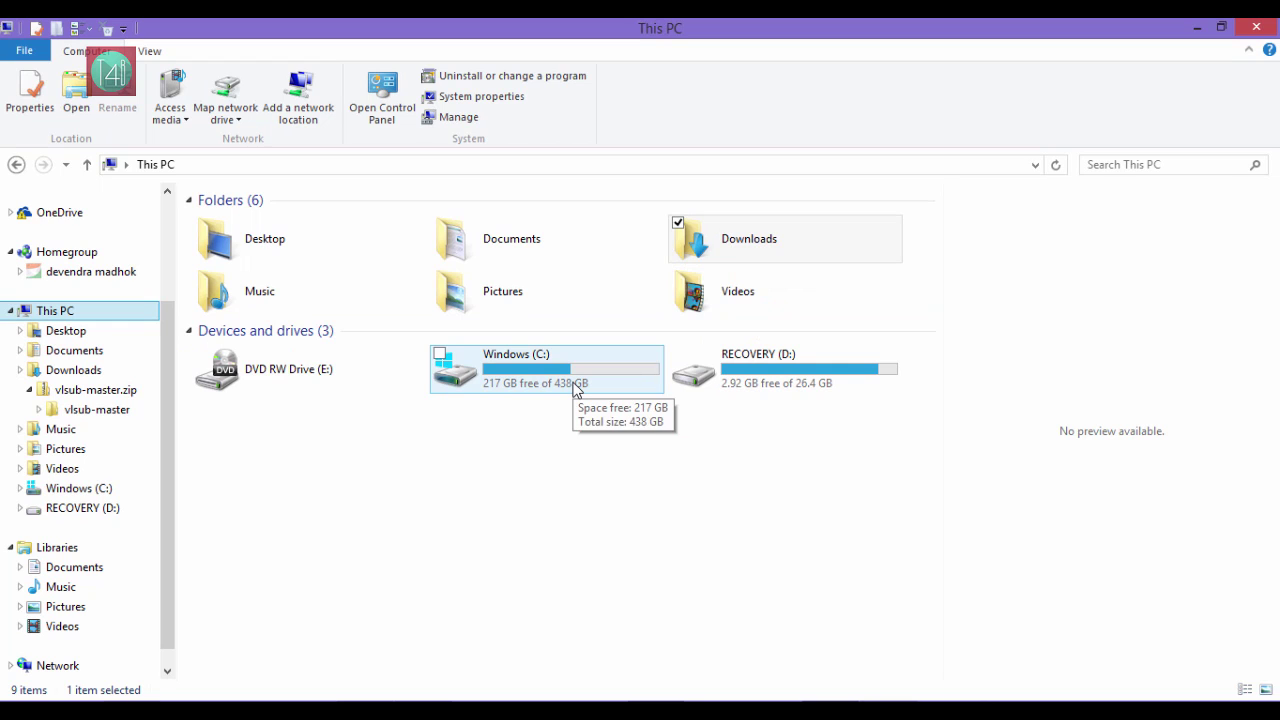
double_click(577, 388)
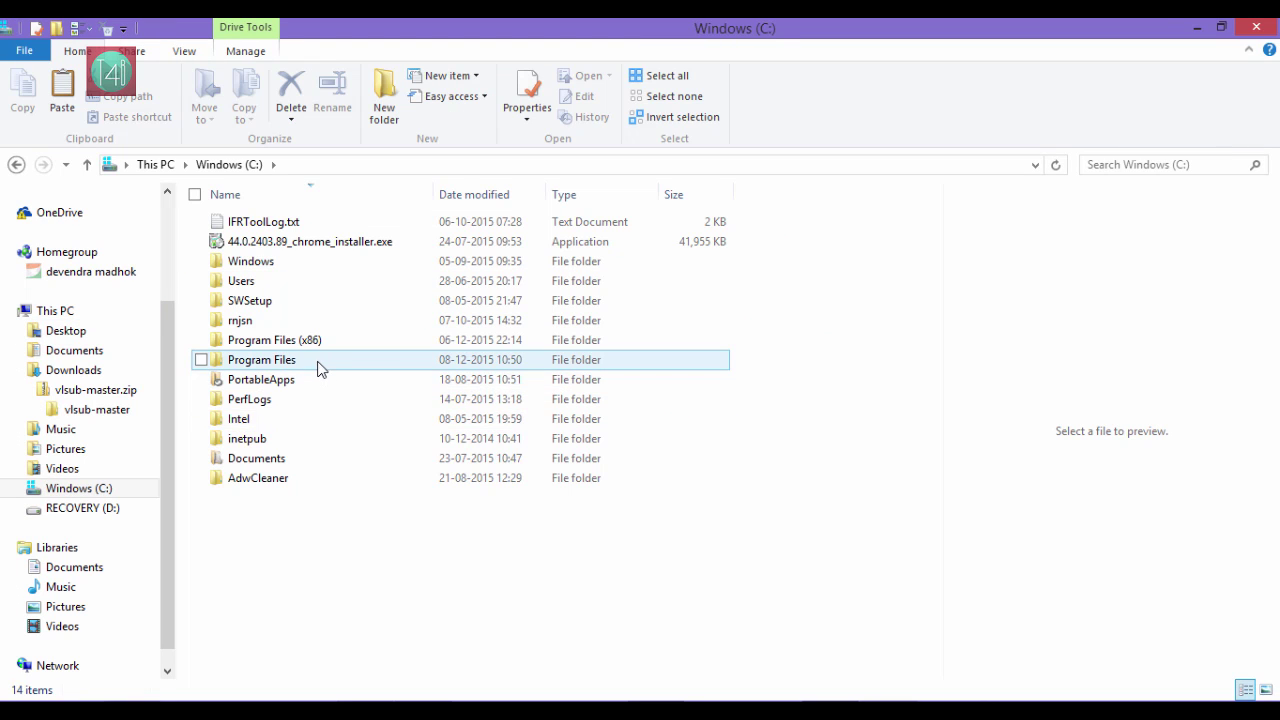
double_click(262, 360)
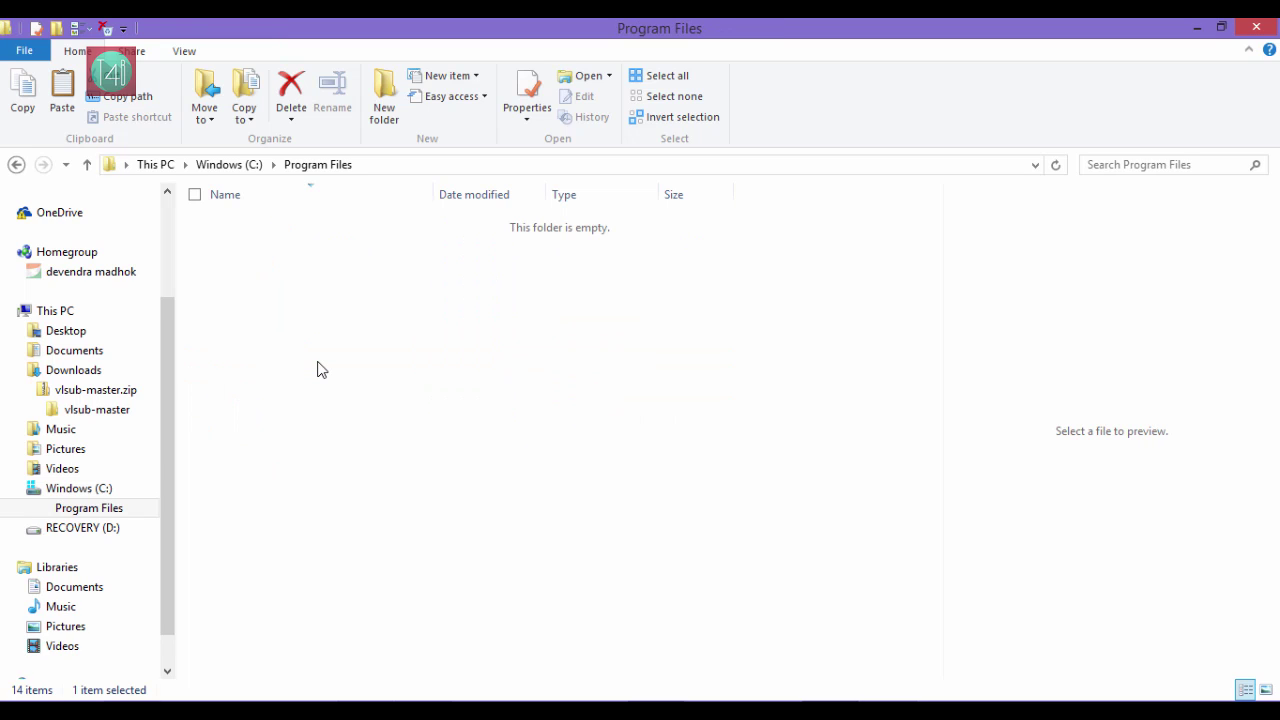
Step: Go into VideoLAN\VLC\lua\extensions inside Program Files
key("v")
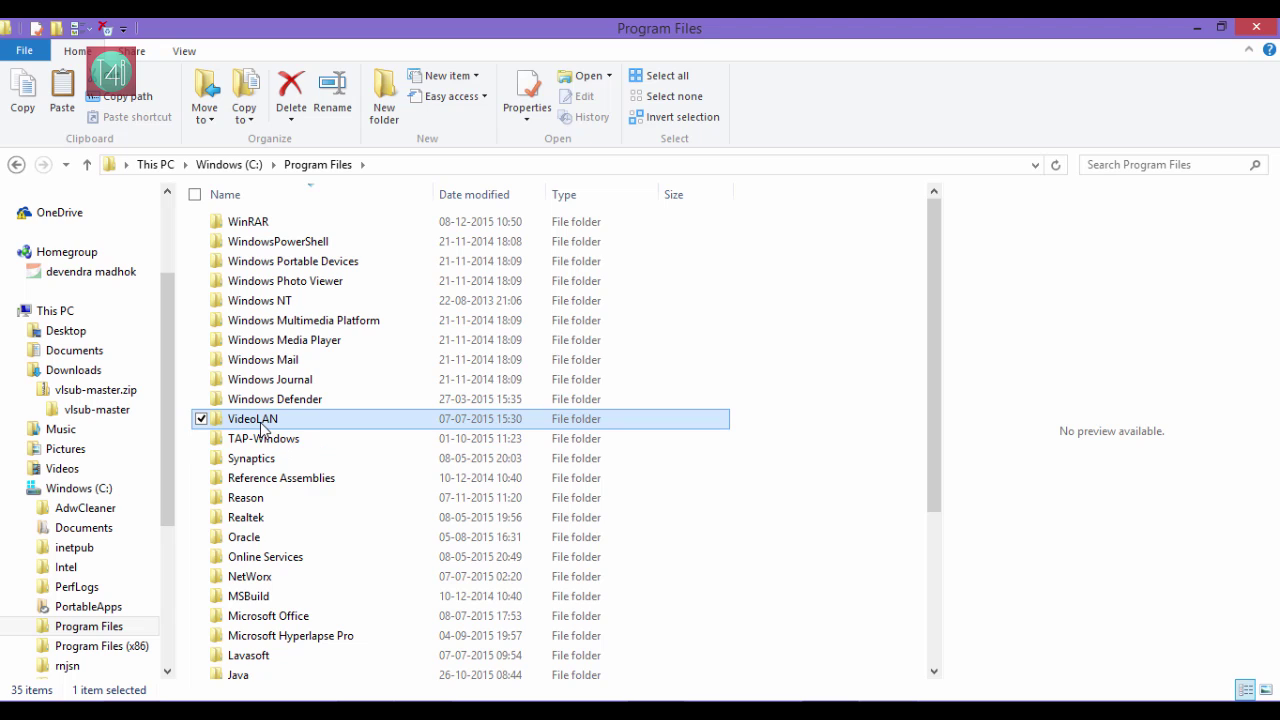
double_click(262, 420)
left_click(238, 224)
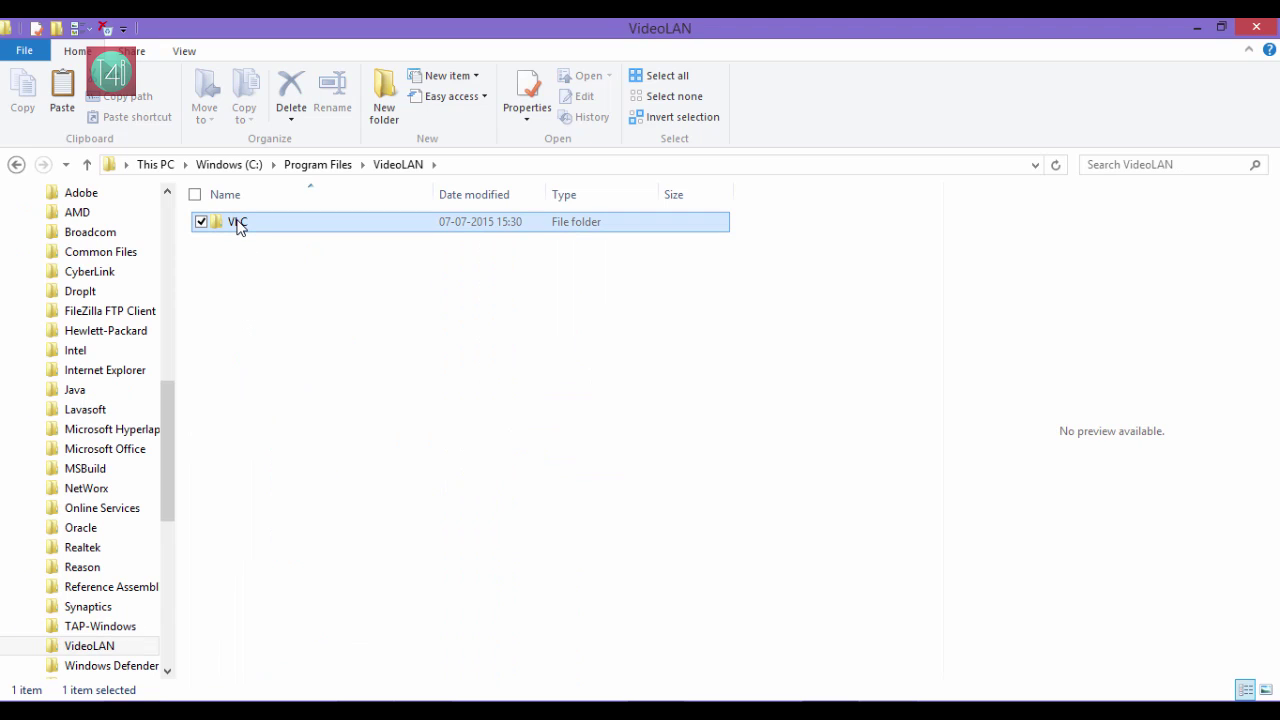
double_click(238, 222)
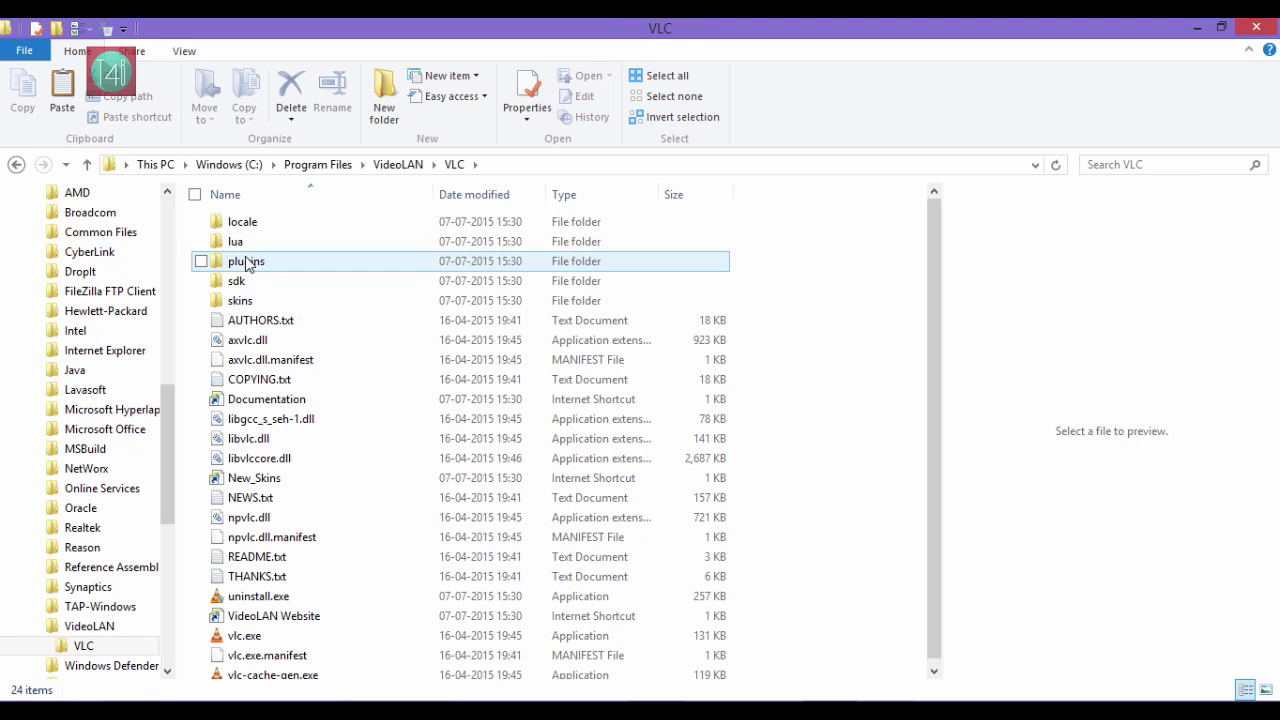
left_click(244, 242)
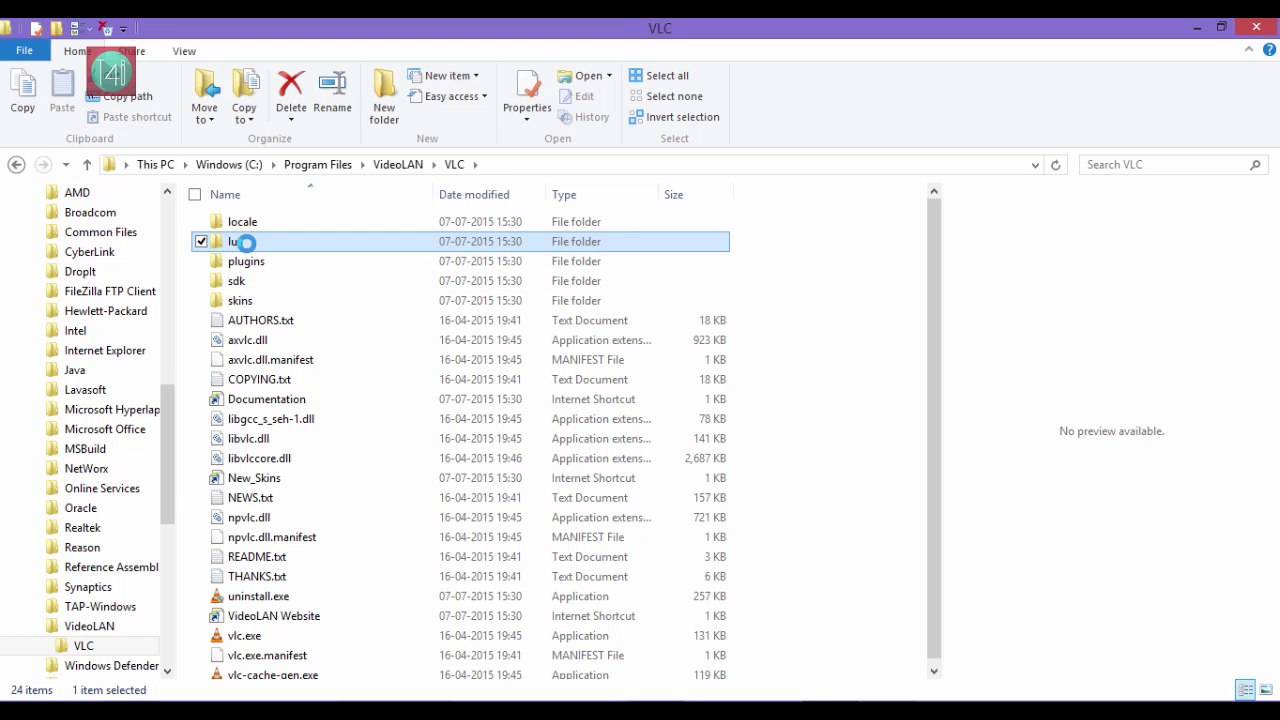
double_click(246, 242)
left_click(276, 221)
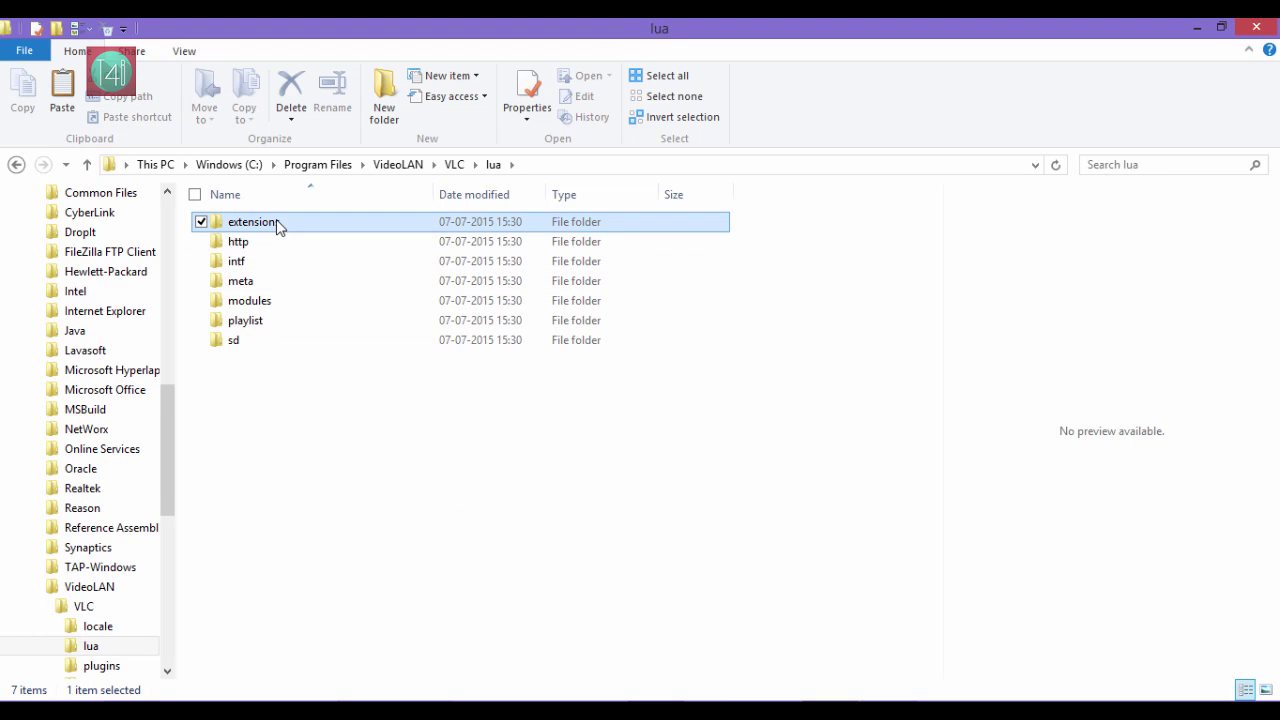
double_click(276, 221)
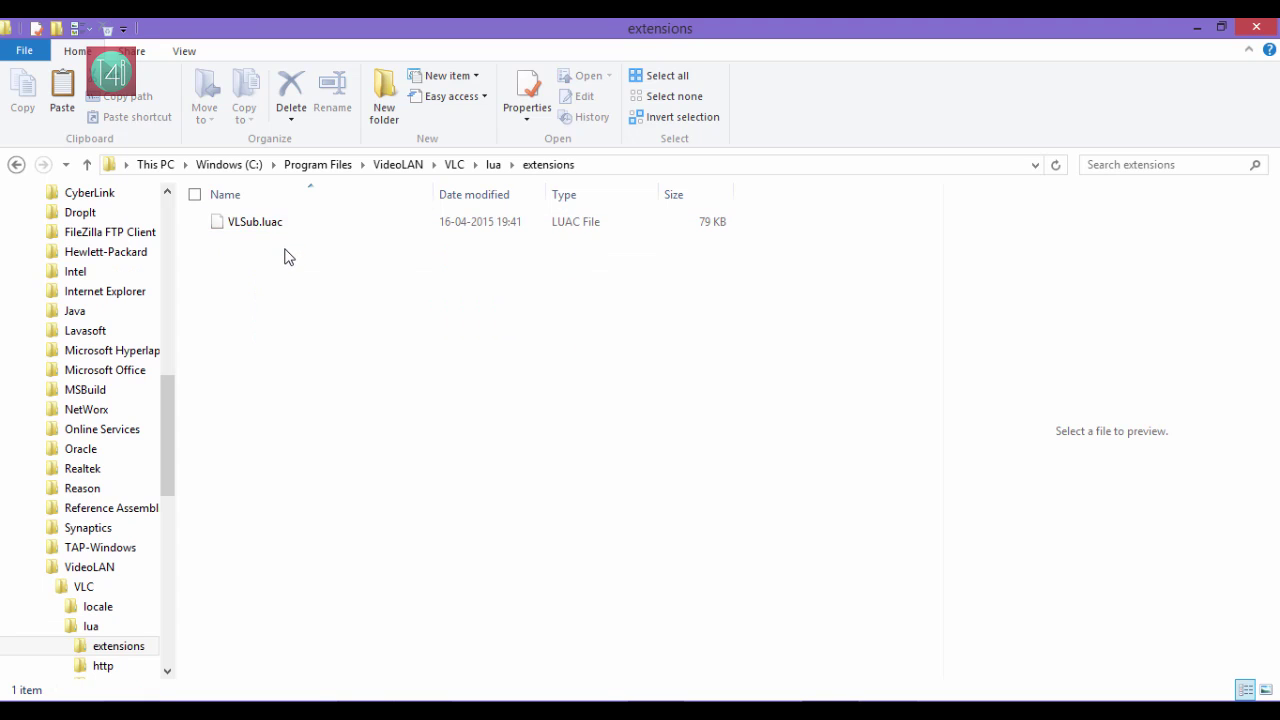
Step: Paste the vlsub-master folder into extensions, granting administrator permission
right_click(285, 250)
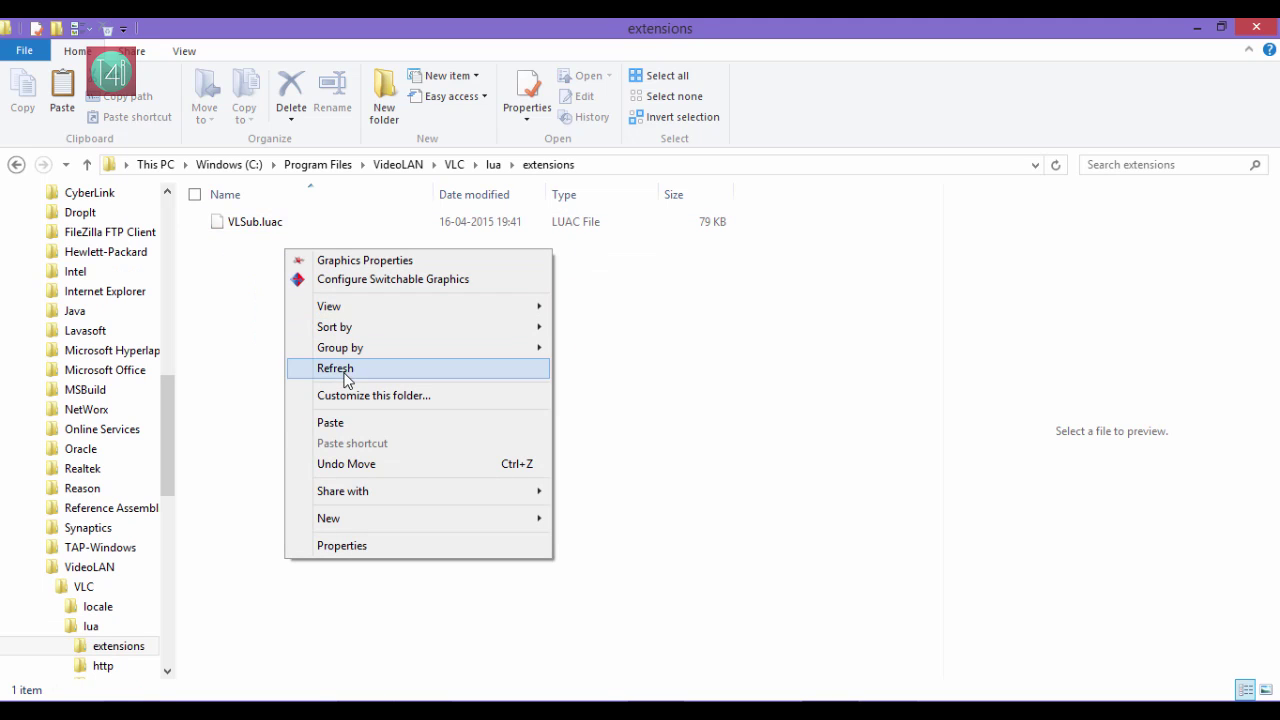
left_click(349, 422)
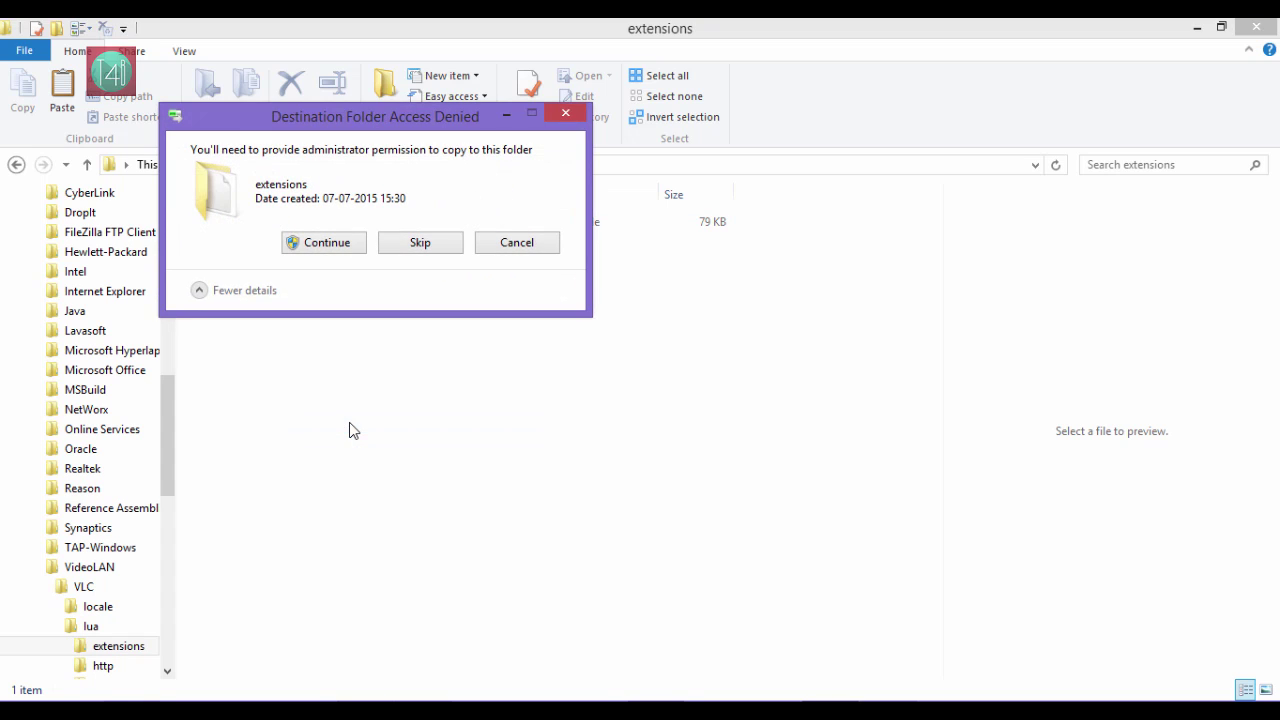
left_click(339, 248)
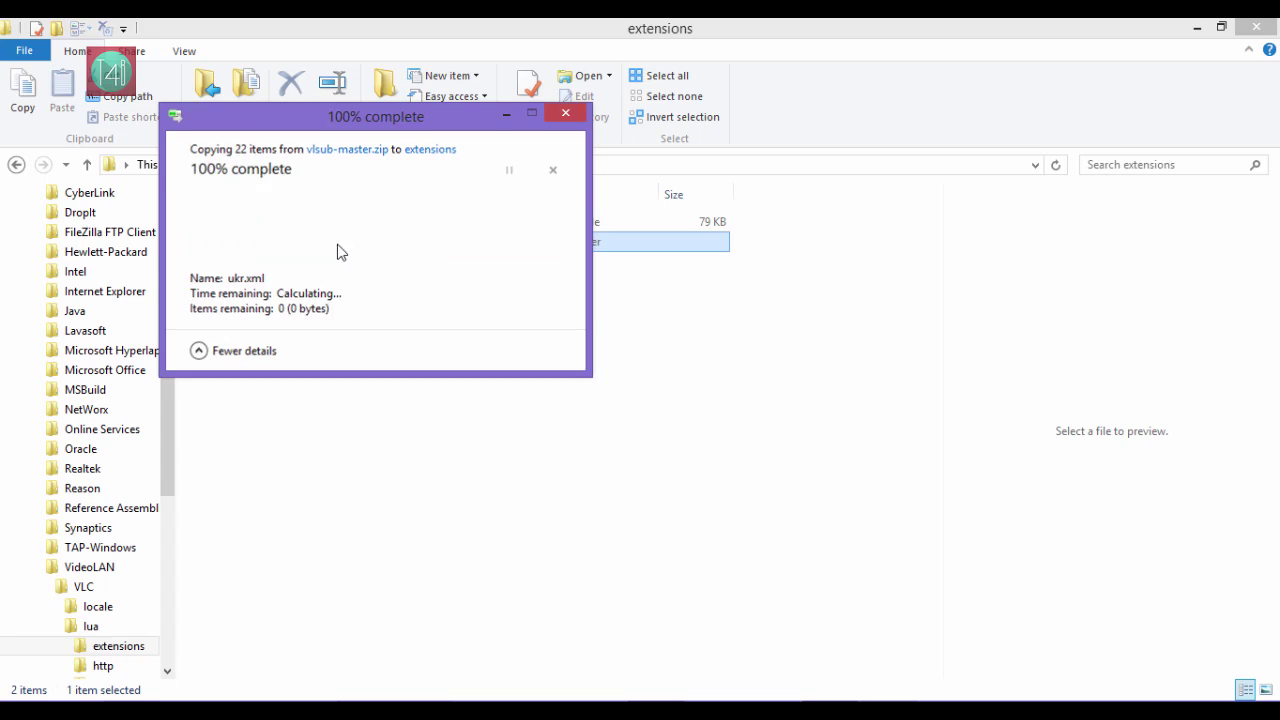
Step: Open the pasted vlsub-master folder and select locale and vlsub.lua
double_click(273, 225)
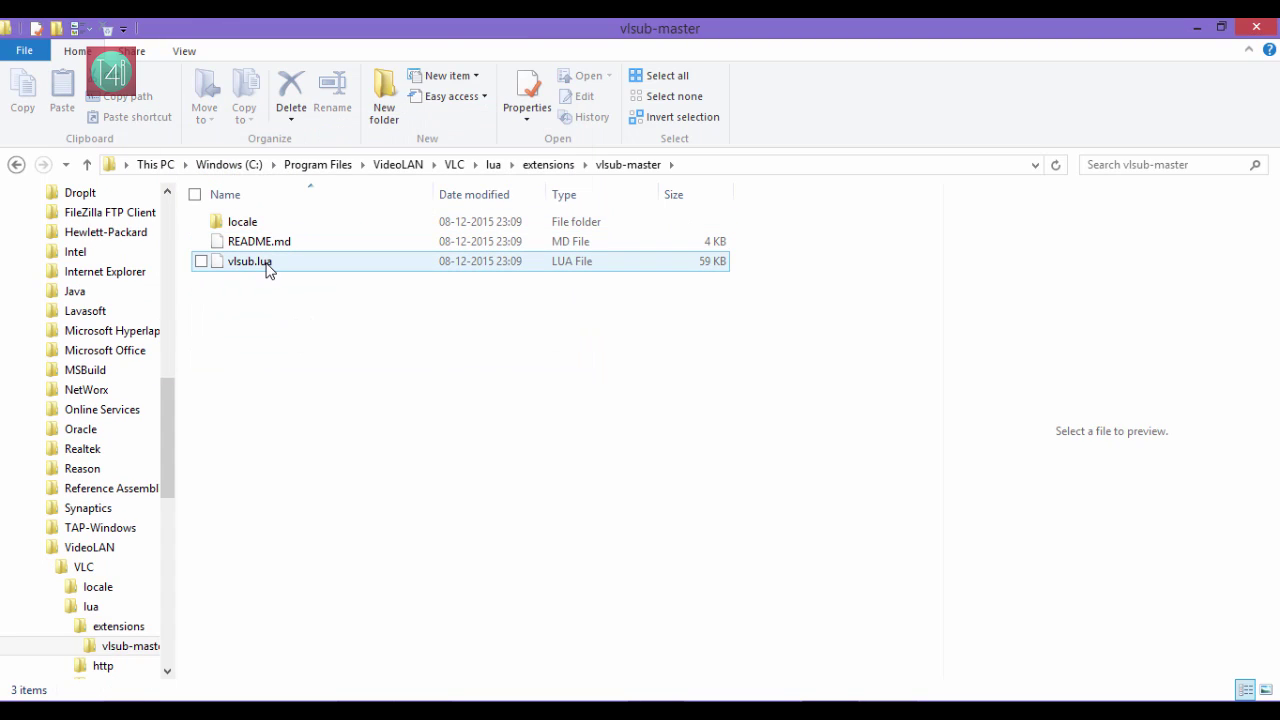
left_click(244, 223)
left_click(268, 270, "ctrl")
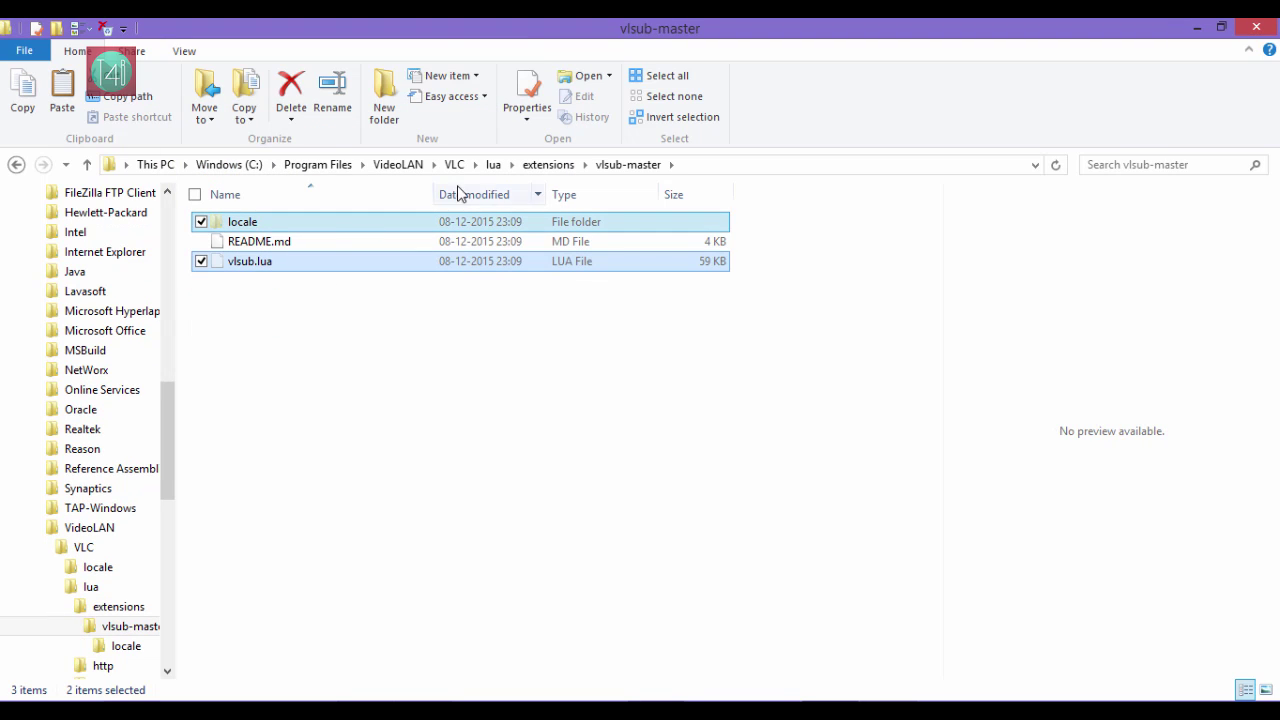
Step: Move locale and vlsub.lua up into extensions and delete the empty vlsub-master folder
left_click(571, 167)
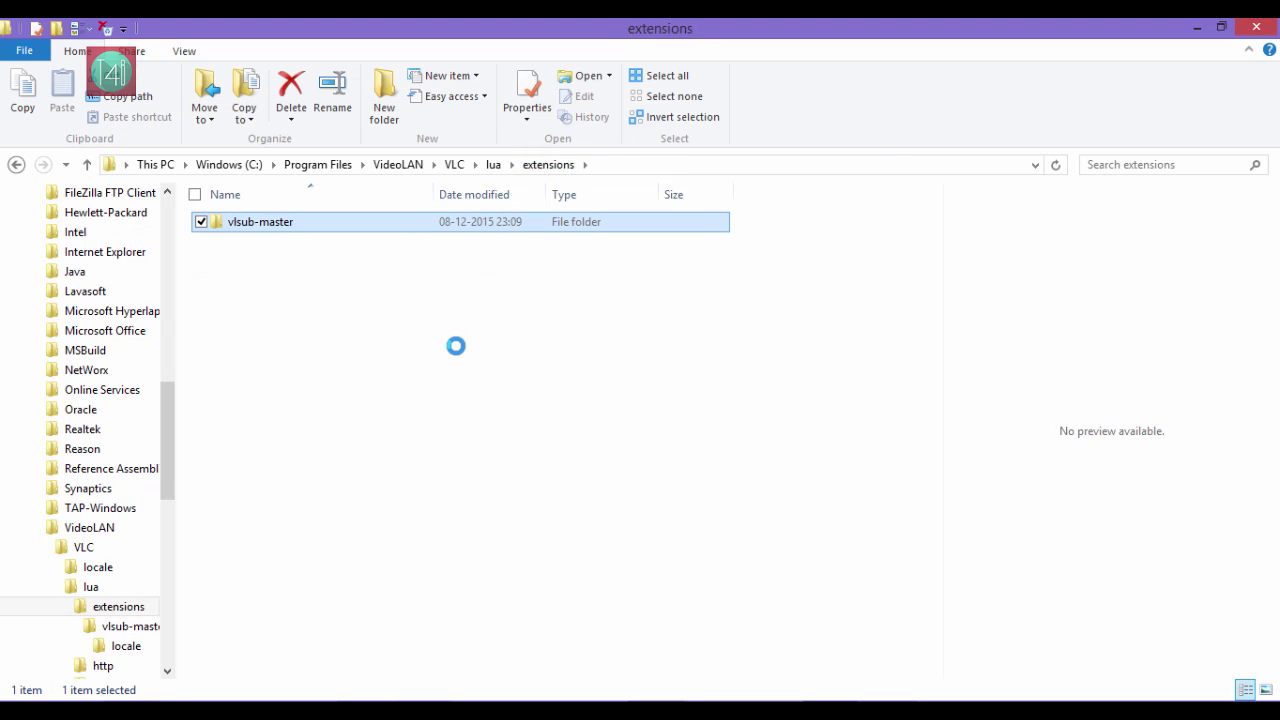
left_click(590, 277)
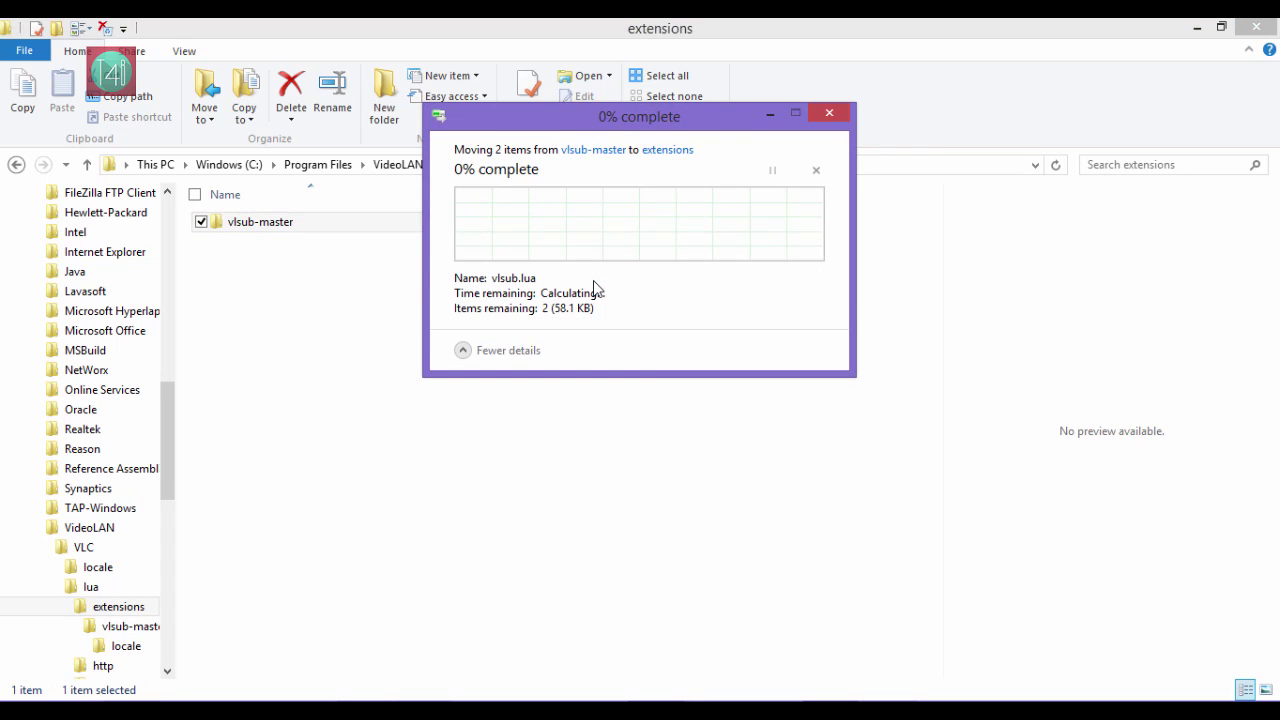
left_click(288, 248)
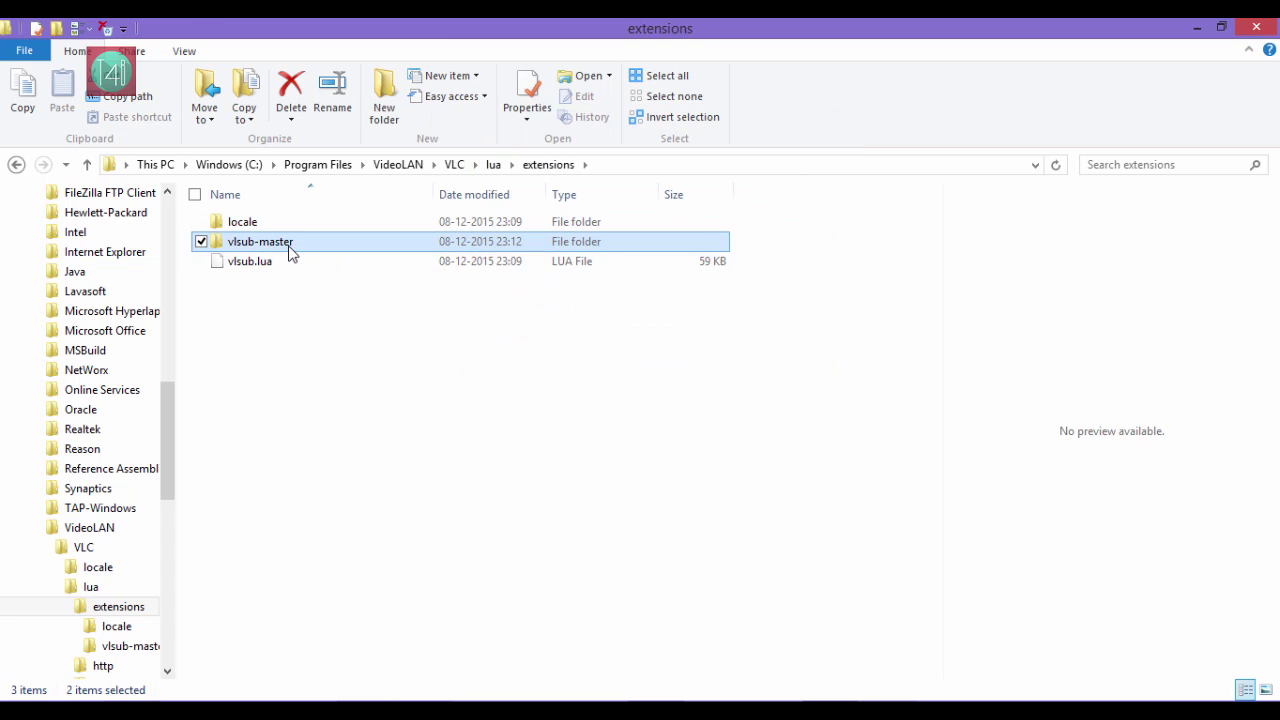
key("Delete")
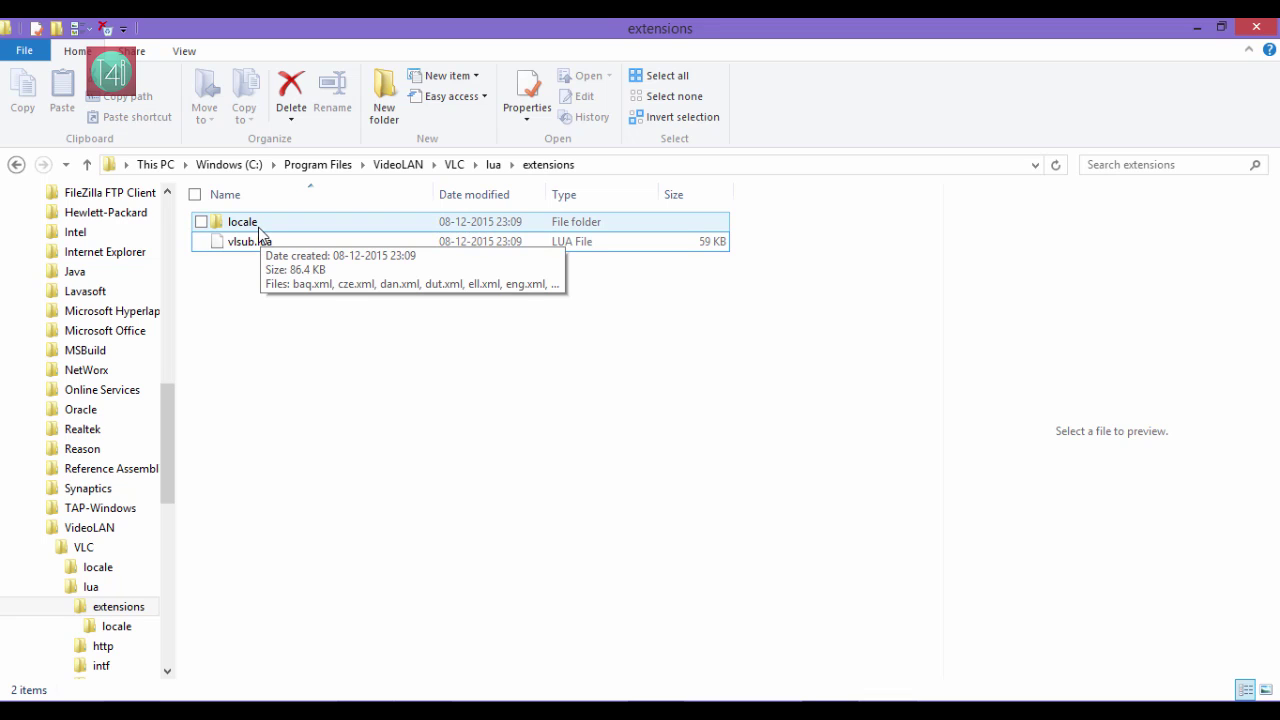
Step: Launch VLC and find VLsub 0.9.13 under Active Extensions in Plugins and extensions
left_click(1195, 33)
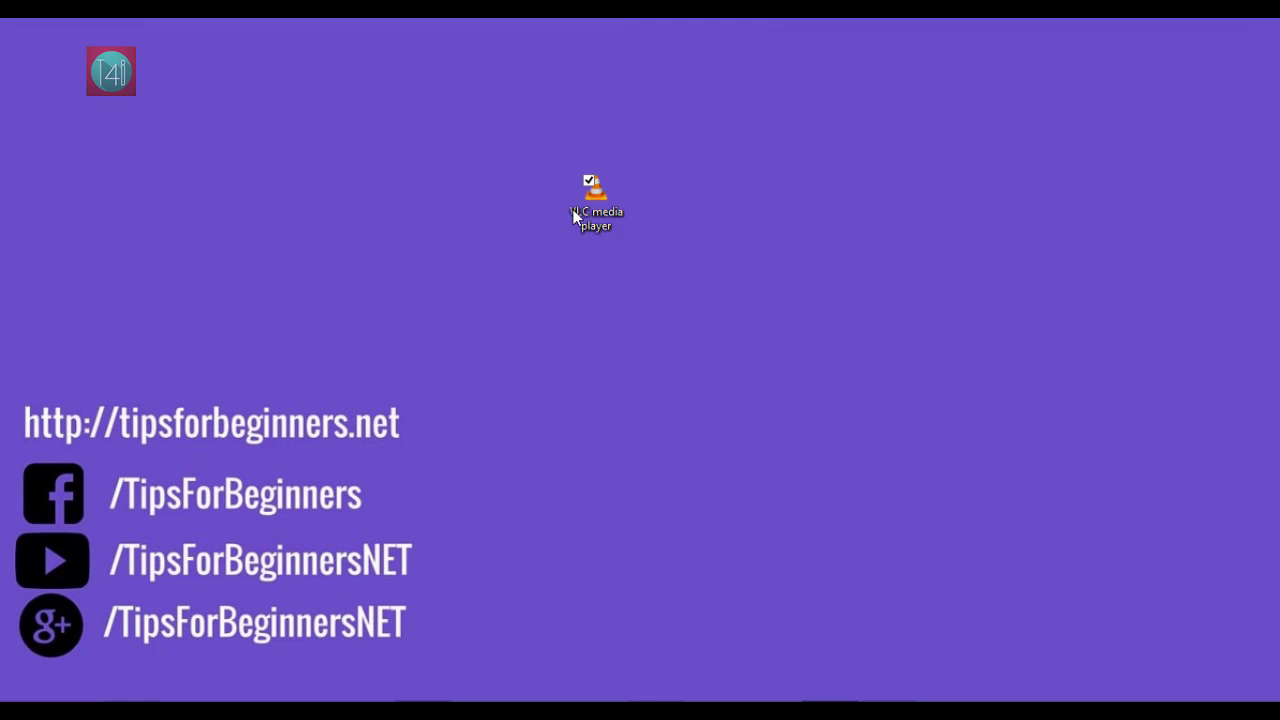
double_click(607, 216)
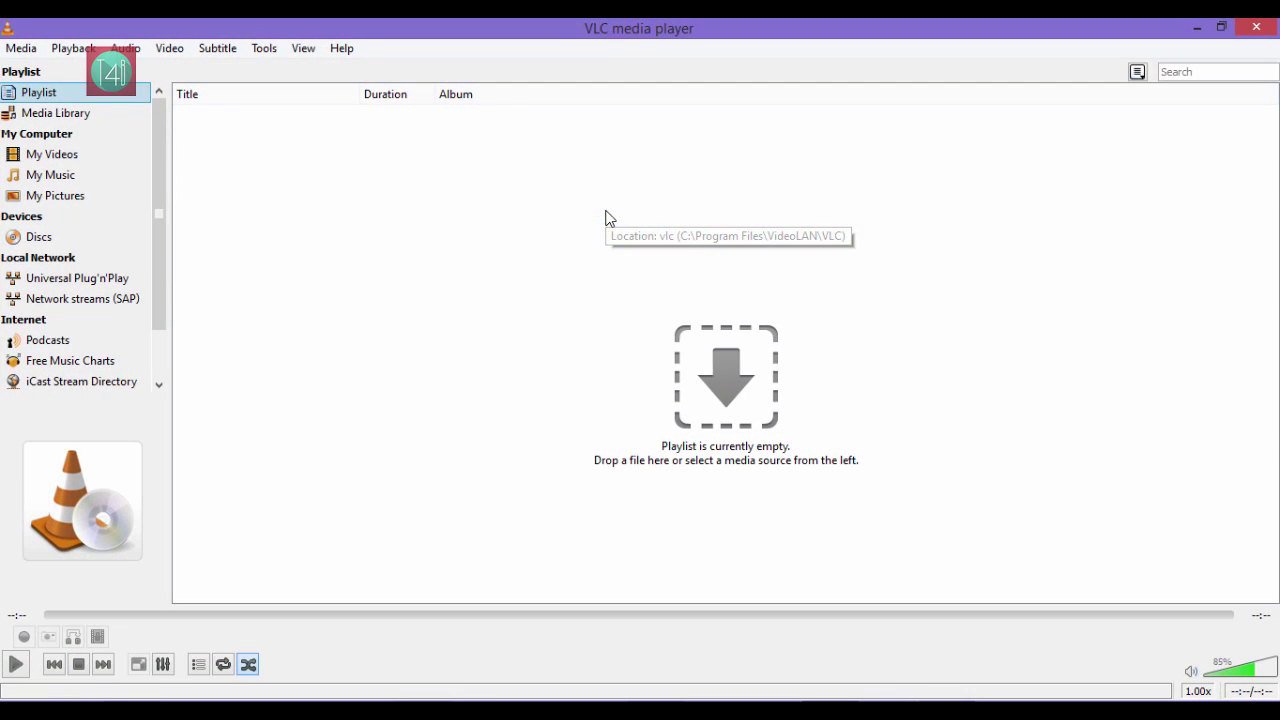
left_click(262, 50)
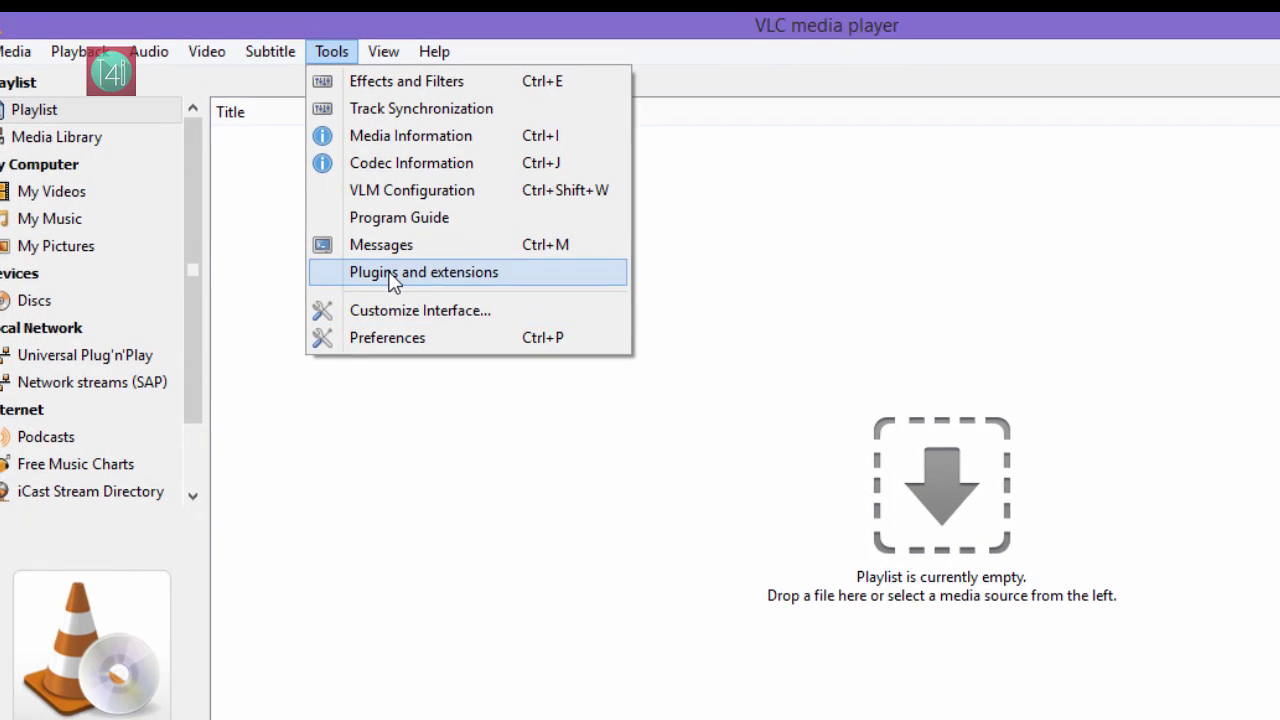
left_click(420, 284)
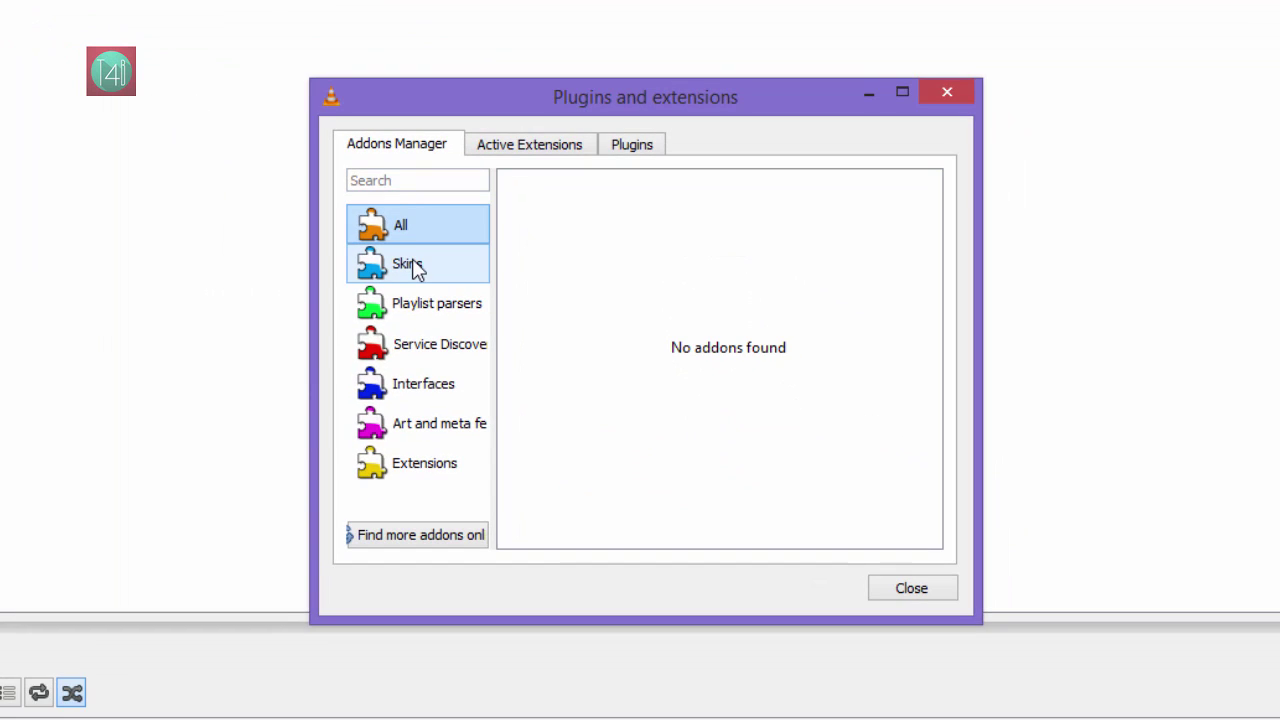
left_click(530, 150)
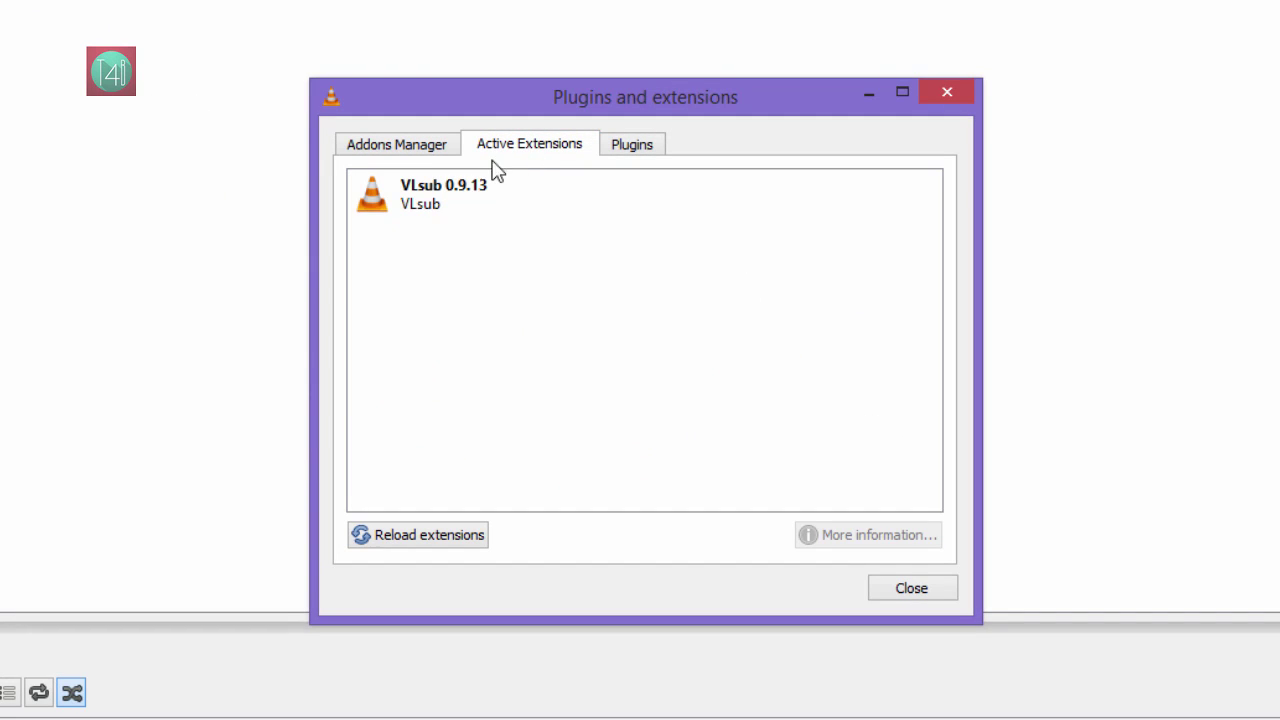
left_click(440, 195)
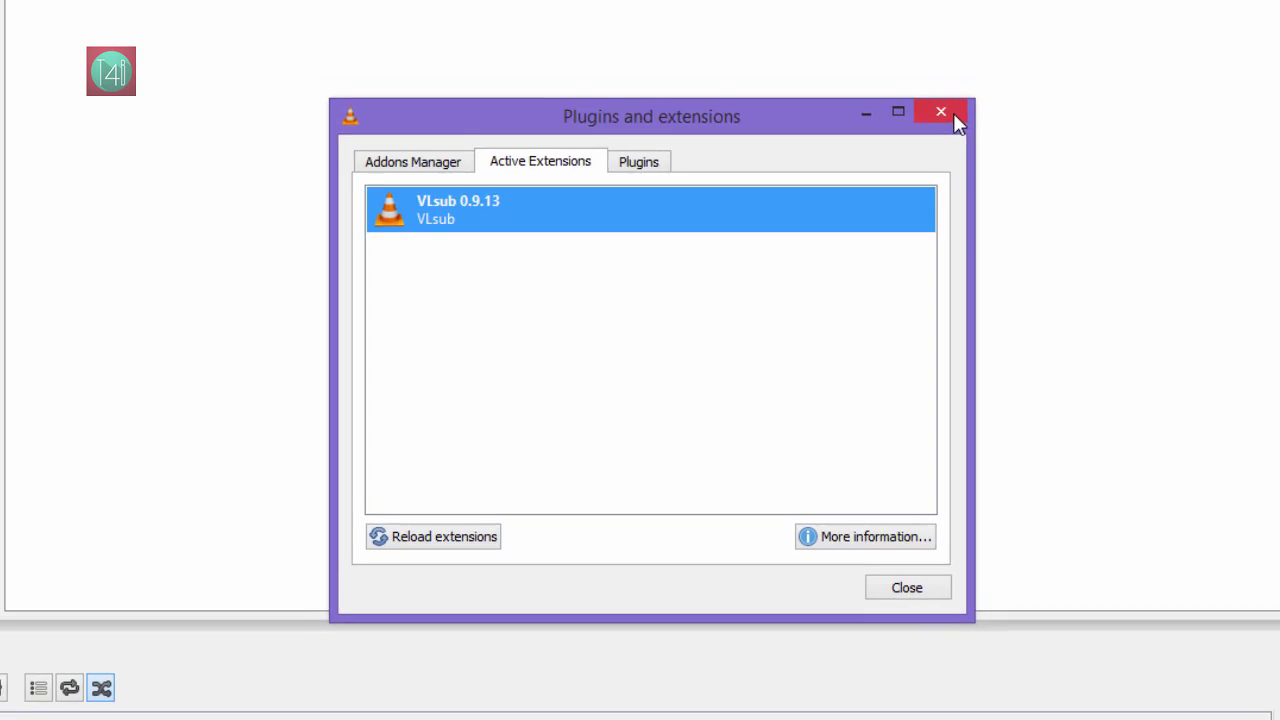
Step: Close Plugins and extensions and launch the VLsub dialog from the View menu
left_click(950, 115)
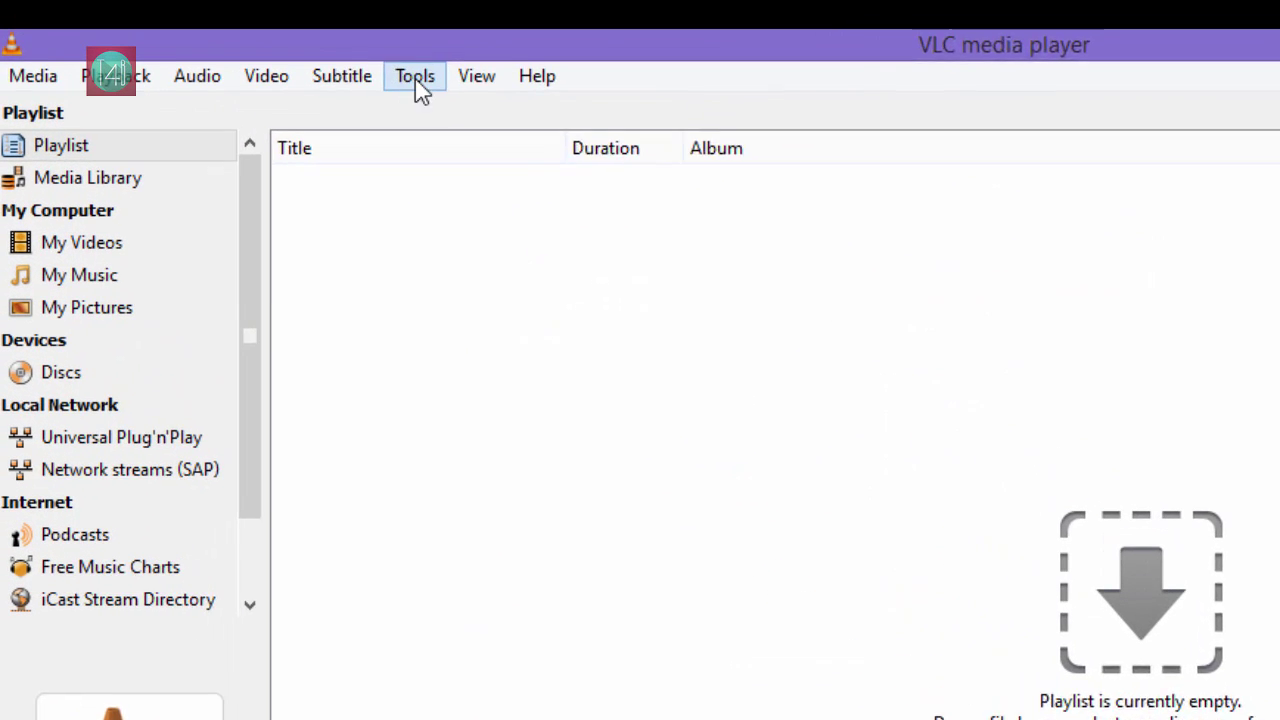
left_click(477, 77)
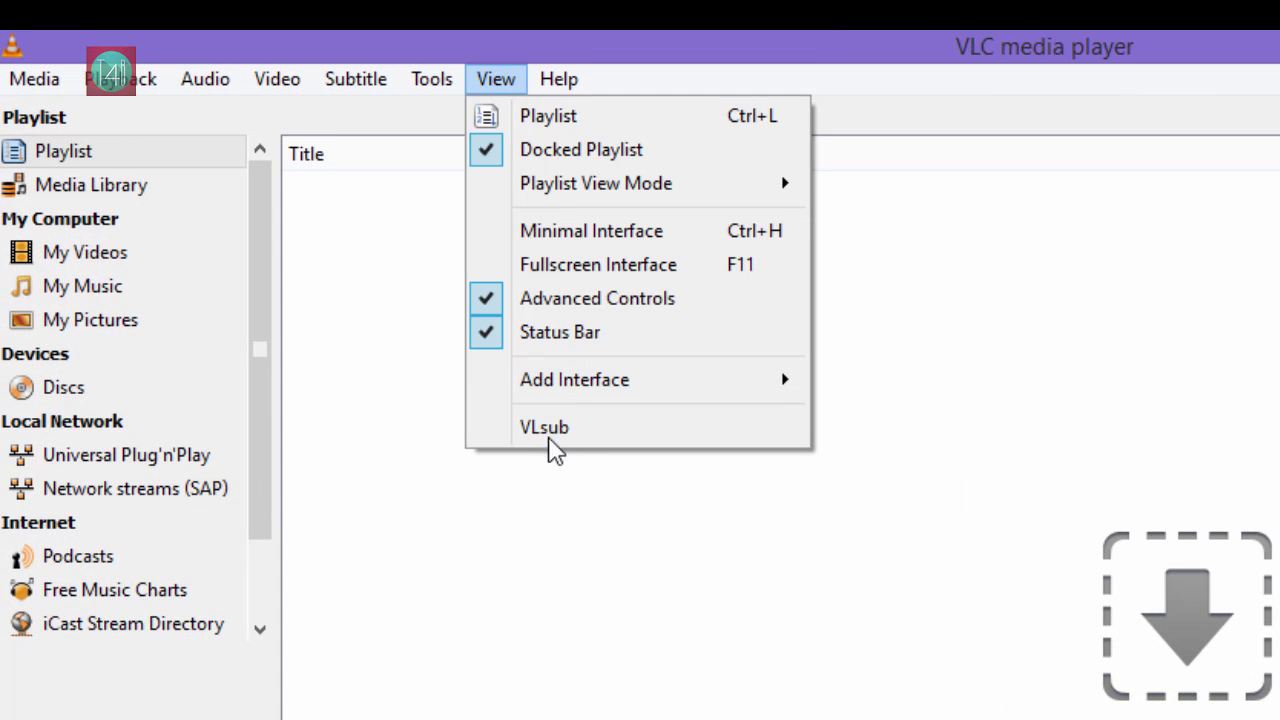
left_click(504, 80)
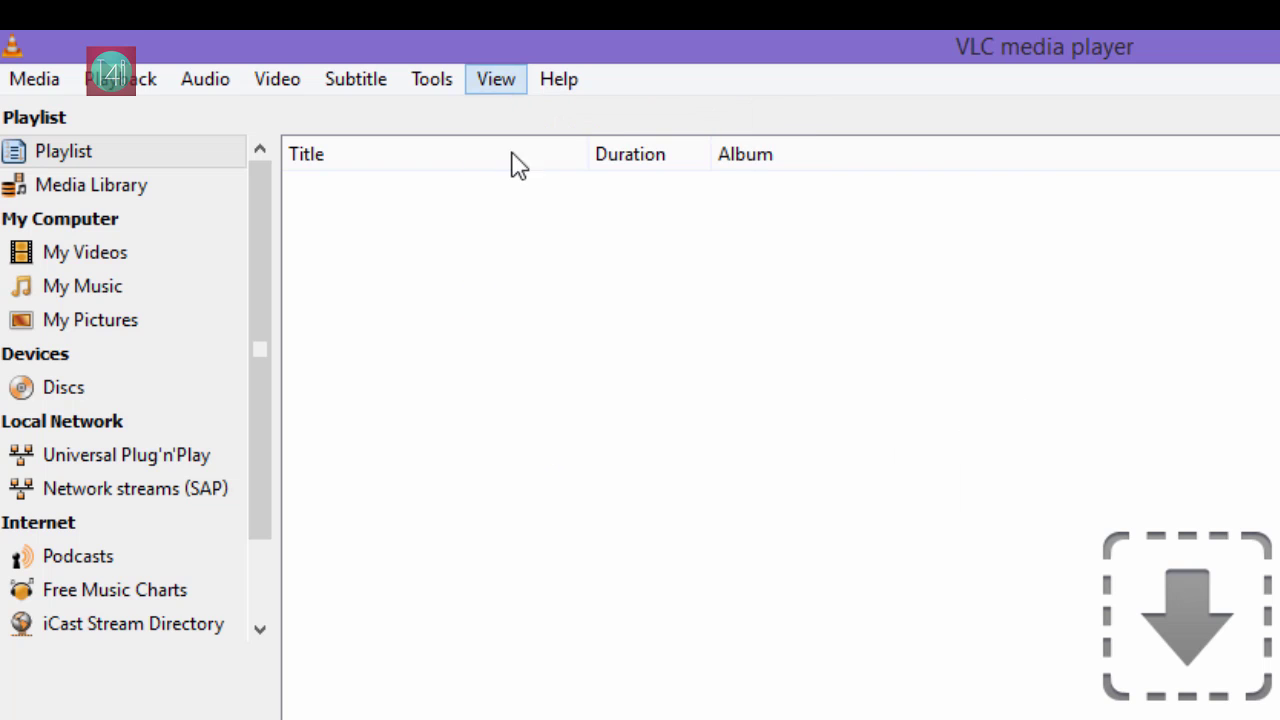
left_click(496, 80)
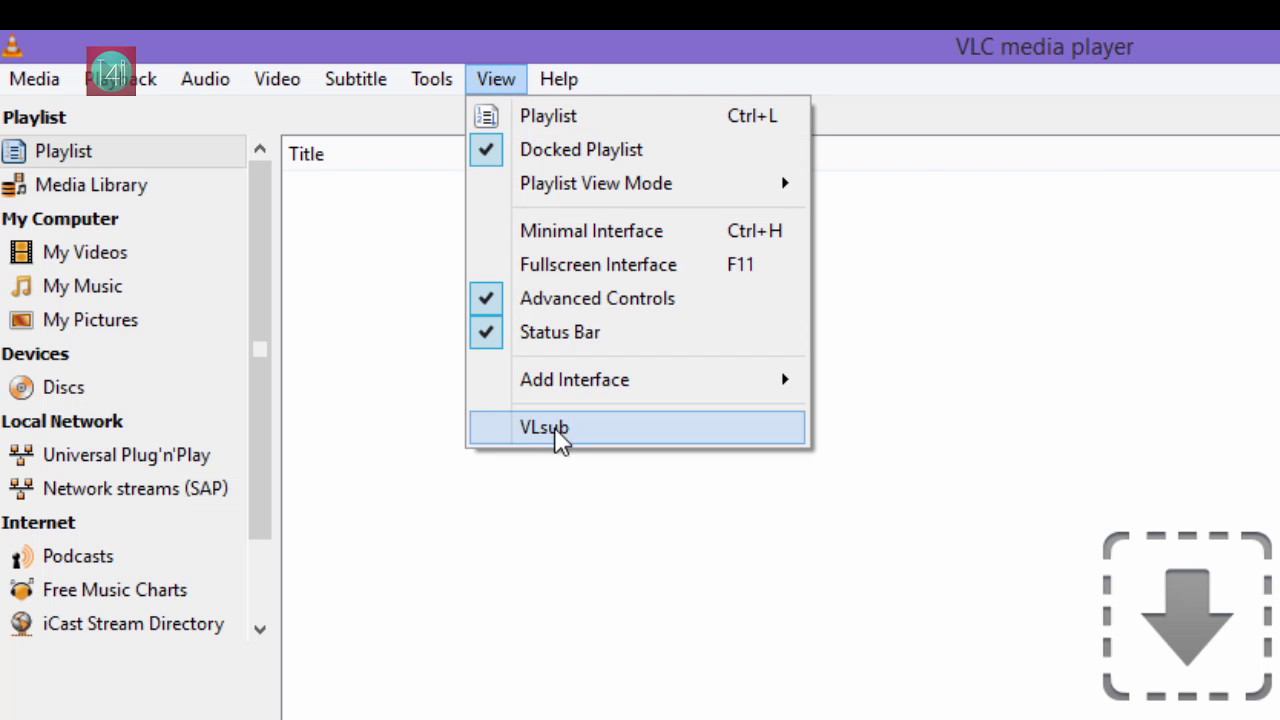
left_click(557, 432)
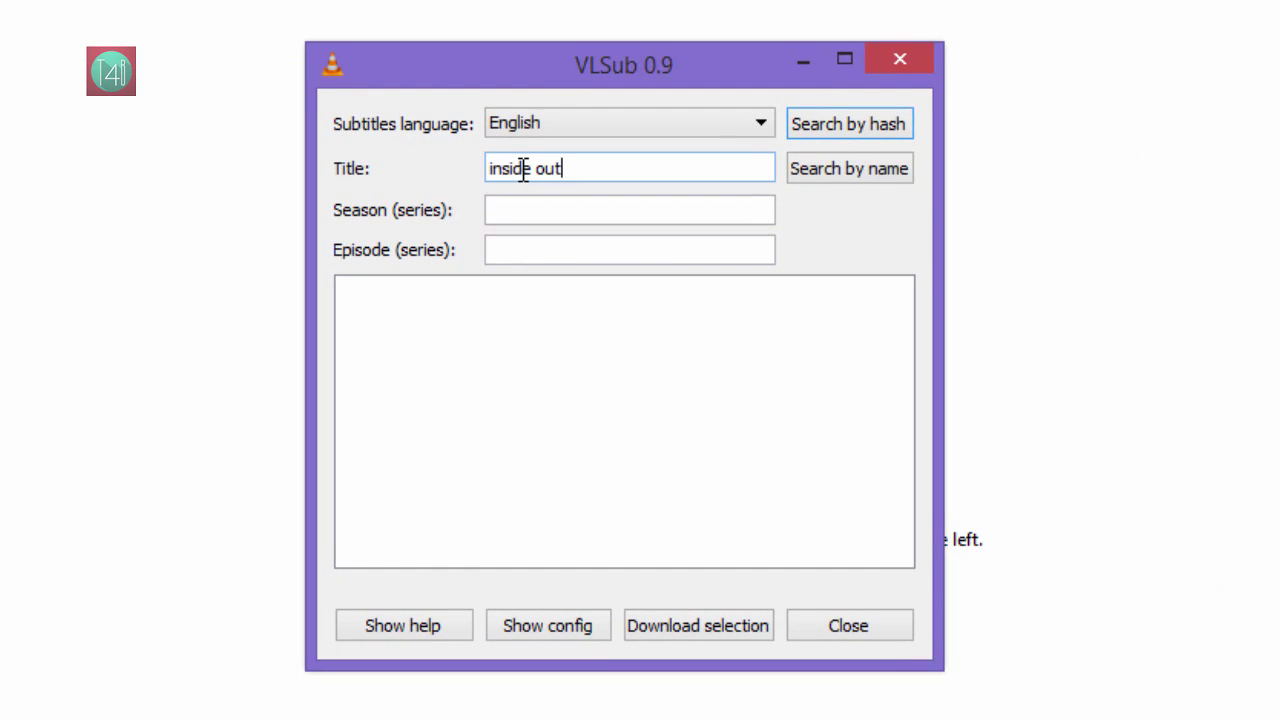
Step: Search subtitles by name for 'inside out' and select Inside.Out.2015.720p.BluRay.x264.YIFY-ENG.srt
left_click(745, 165)
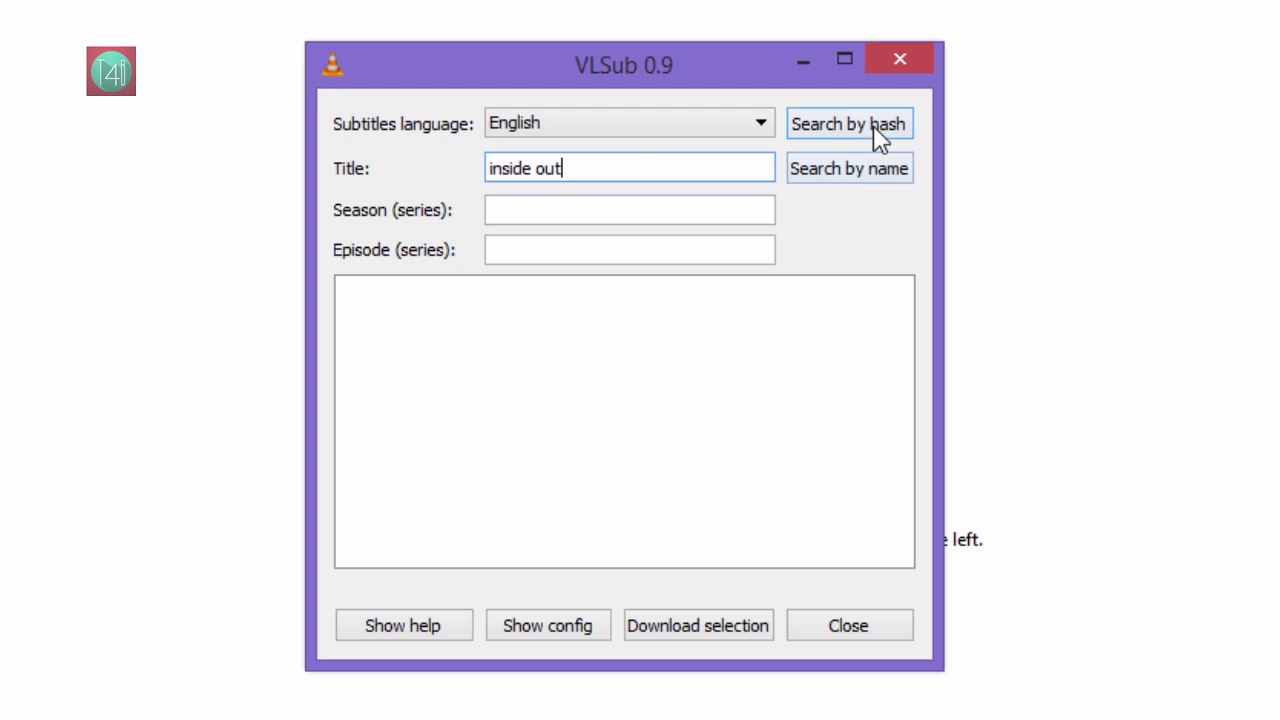
left_click(871, 176)
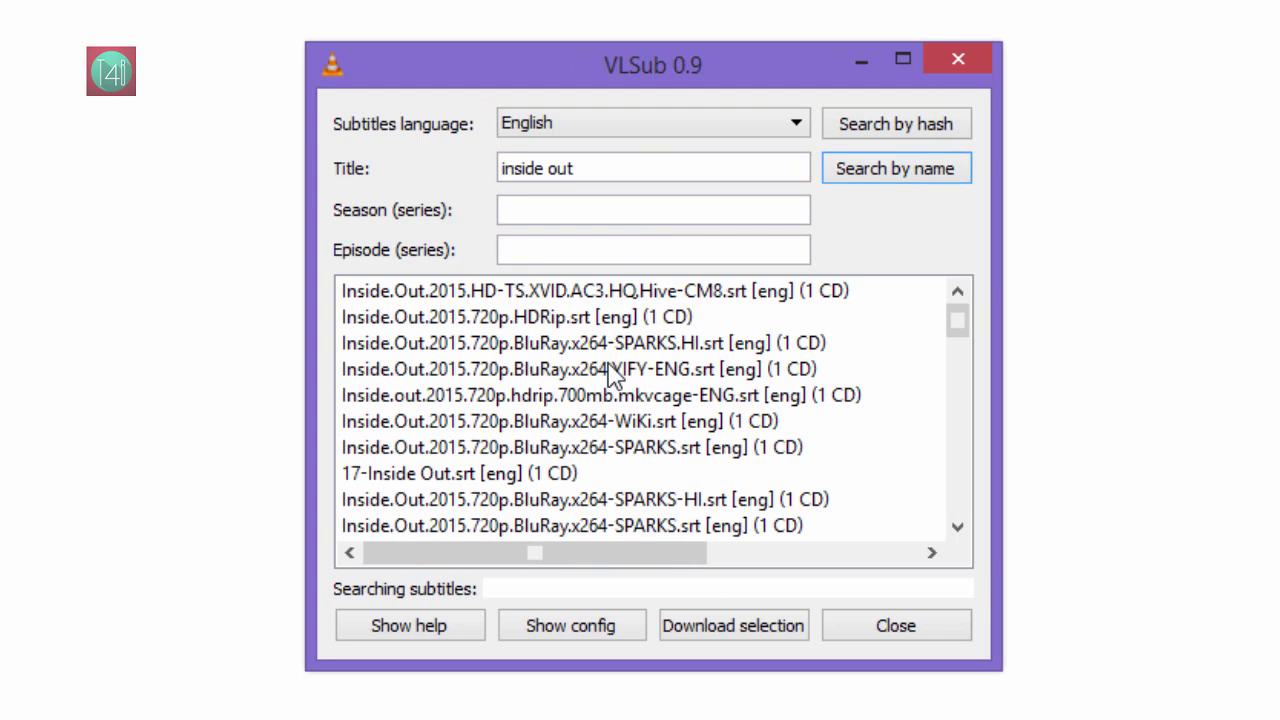
left_click(530, 326)
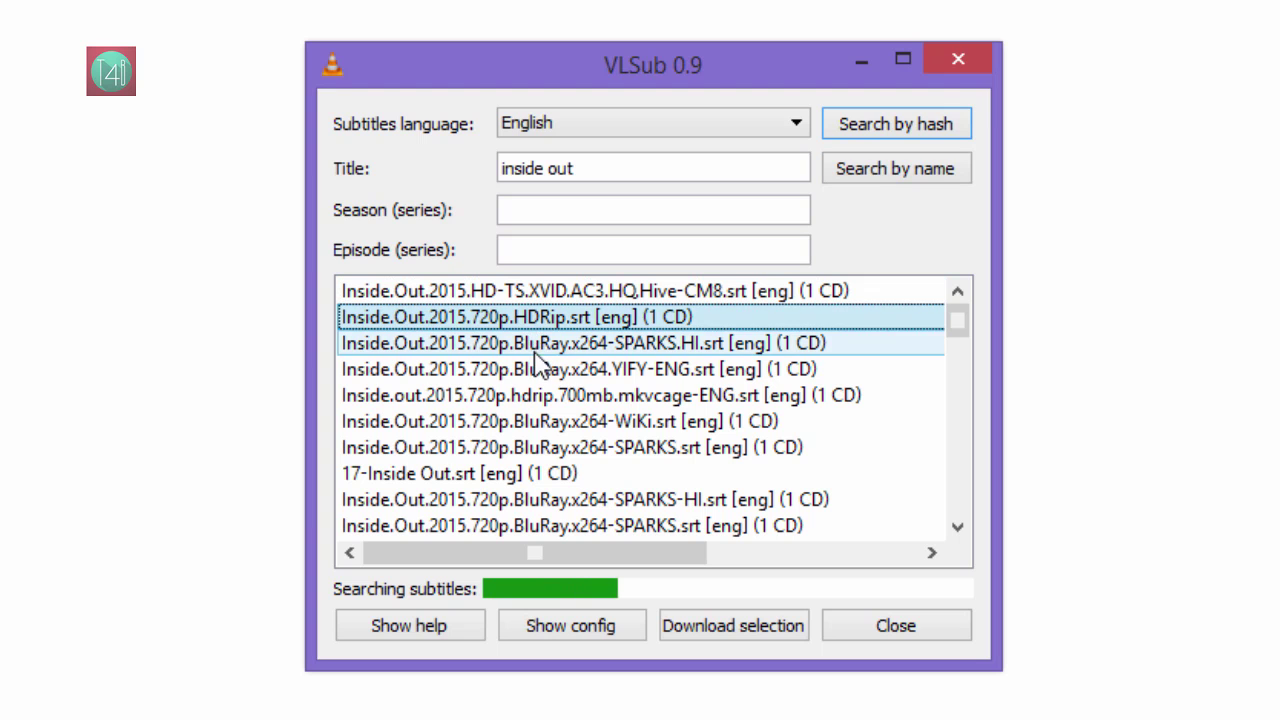
left_click(535, 366)
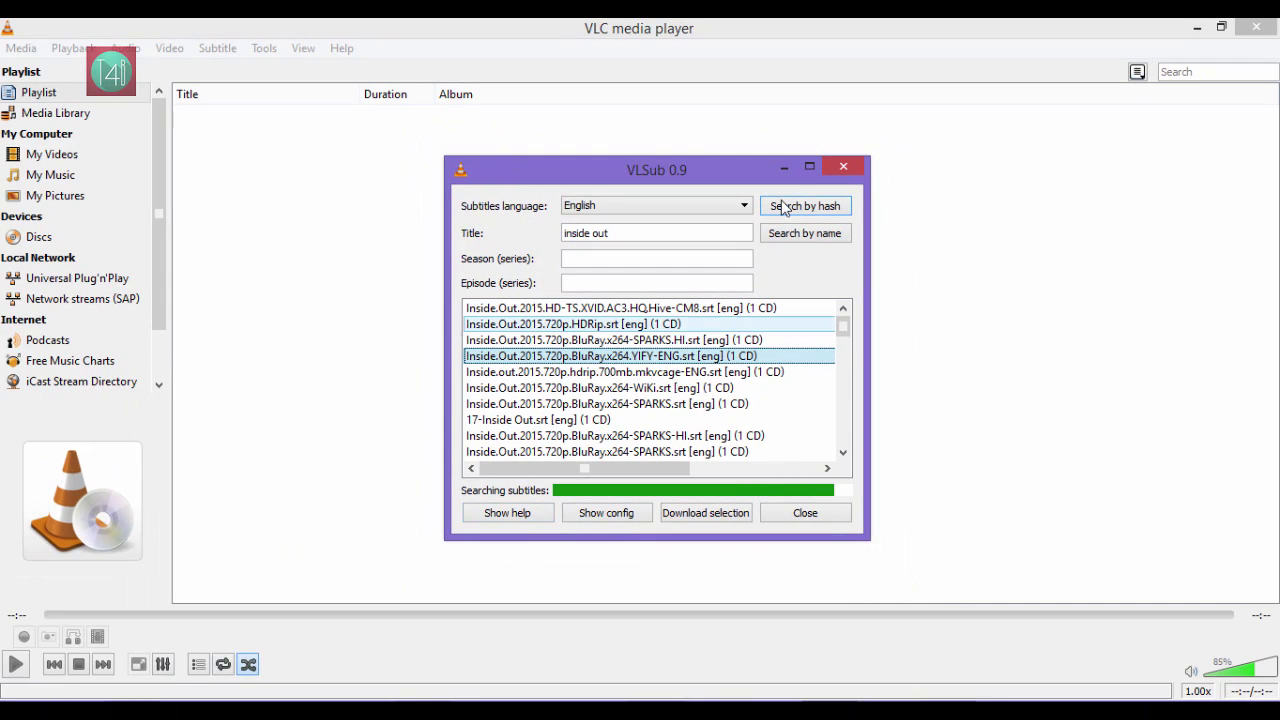
Step: Open the VLSub extension from the View menu for the playing Truman Show film
left_click(855, 175)
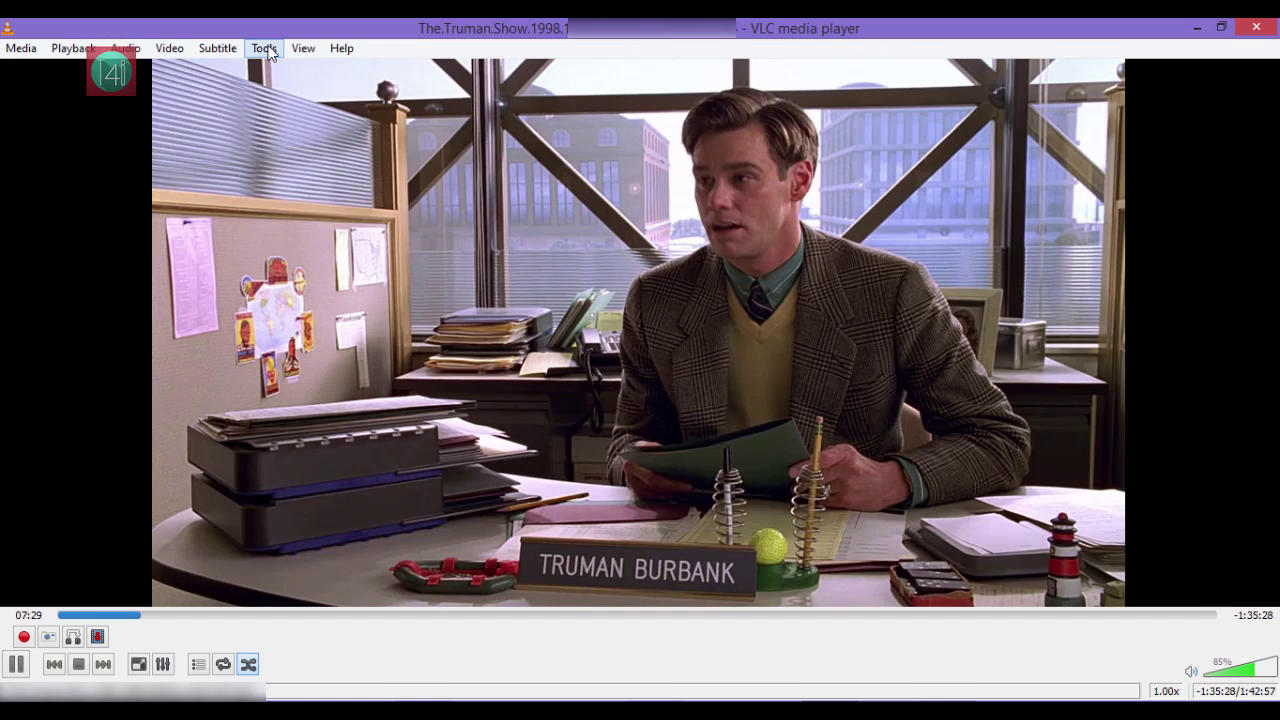
left_click(264, 48)
mouse_move(303, 48)
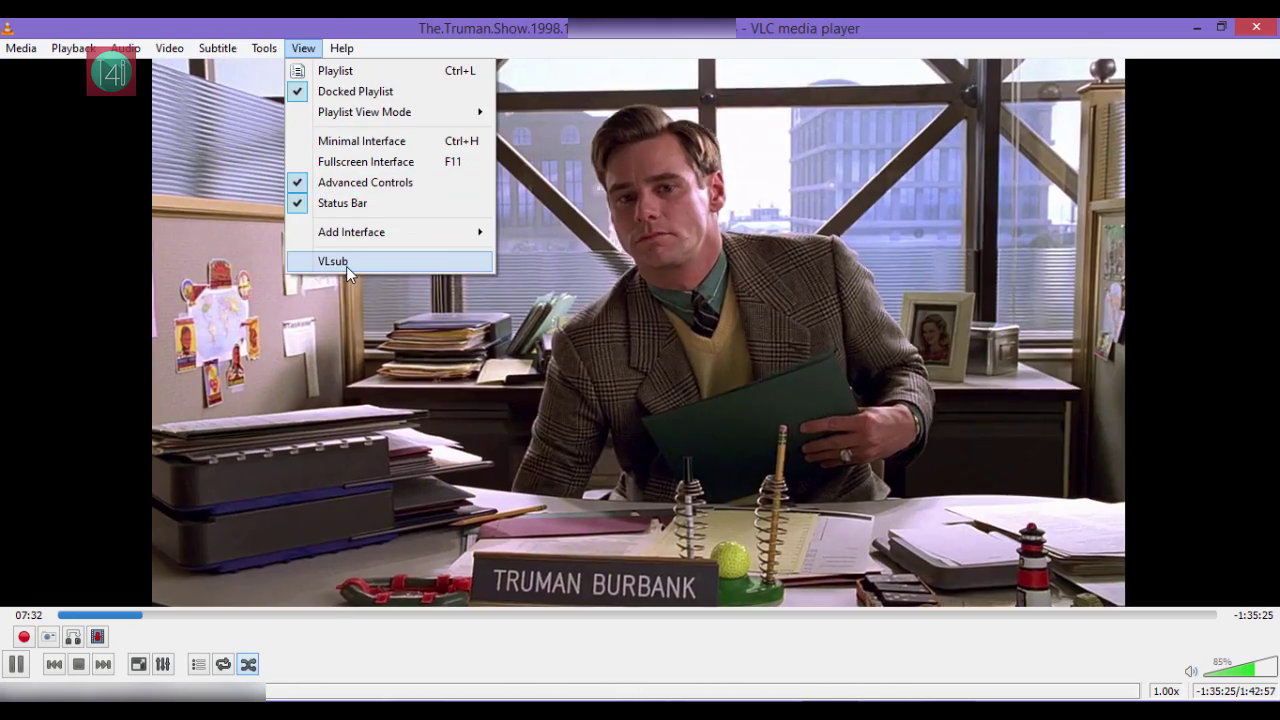
left_click(346, 266)
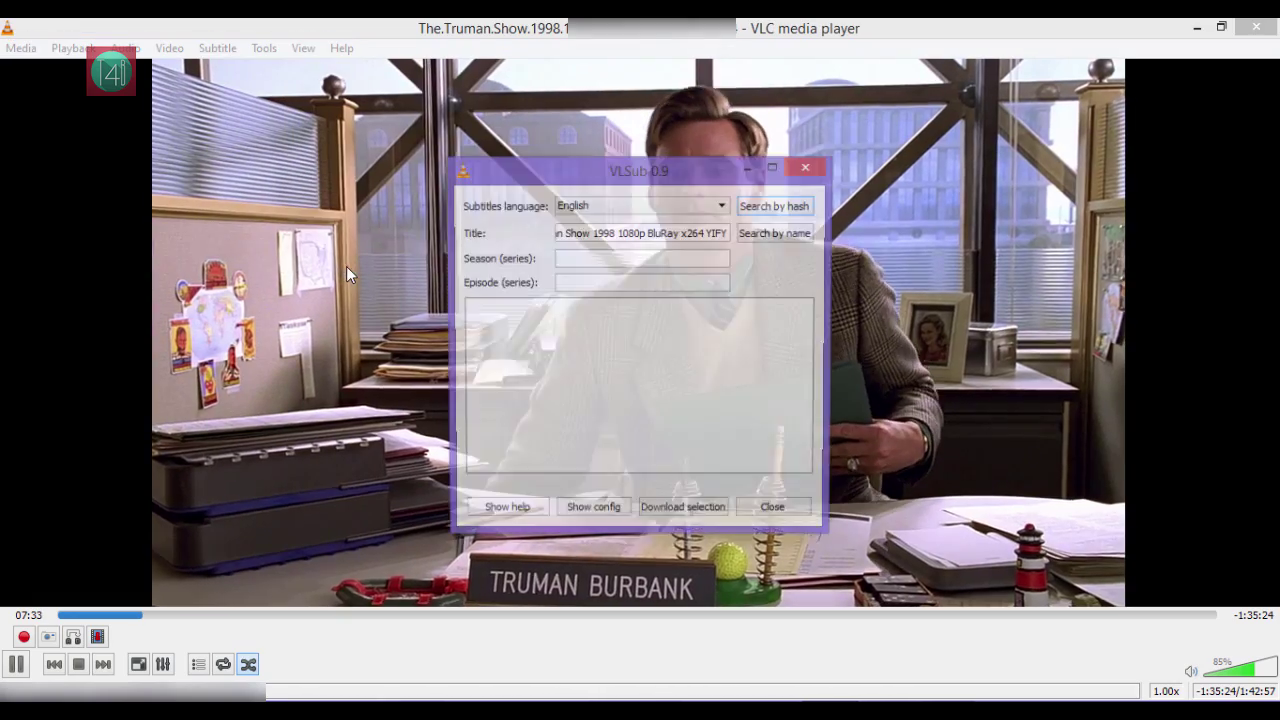
Step: Search by name and download The Truman Show 1998 720p Bluray x264 ENG-M@.srt subtitles
left_click(755, 236)
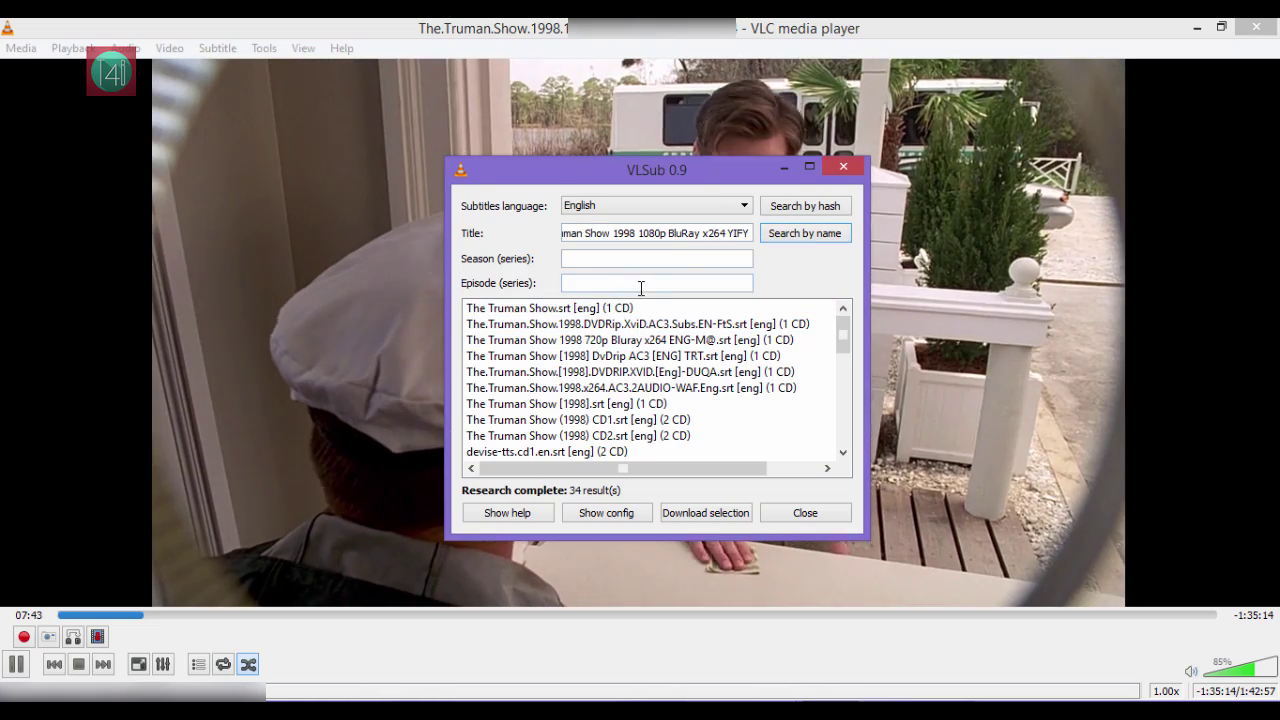
left_click(622, 341)
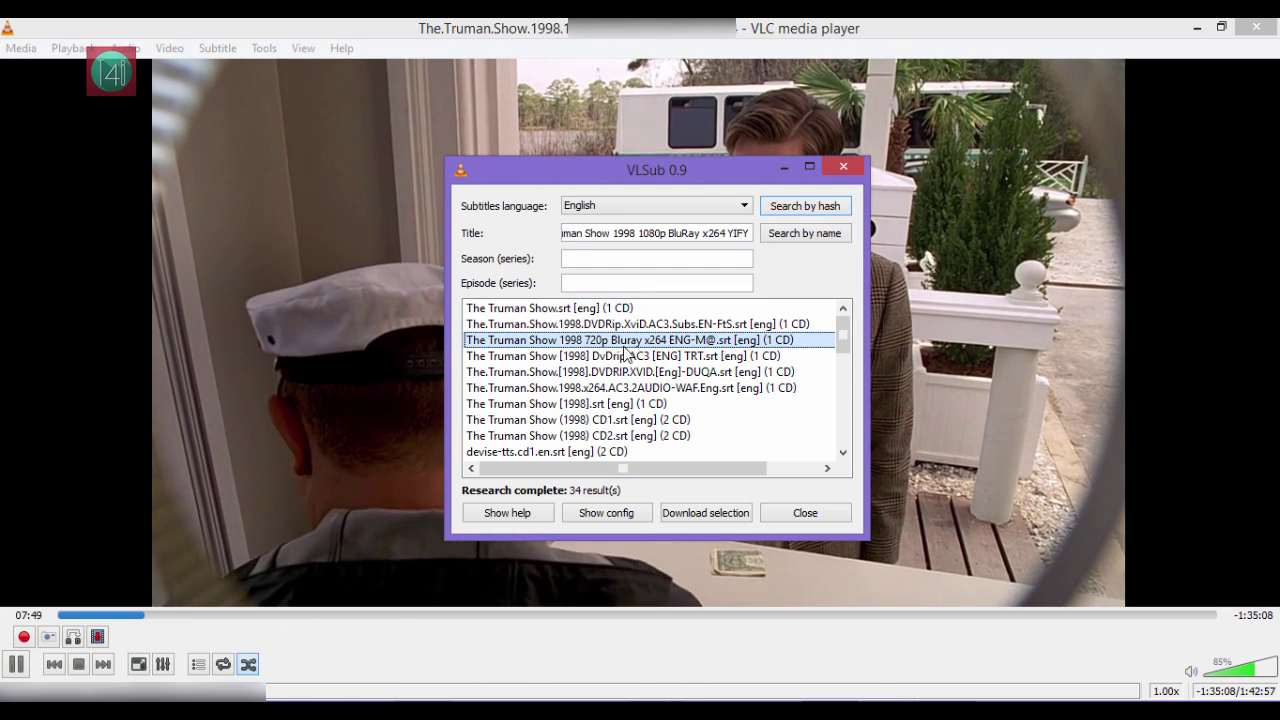
left_click(705, 513)
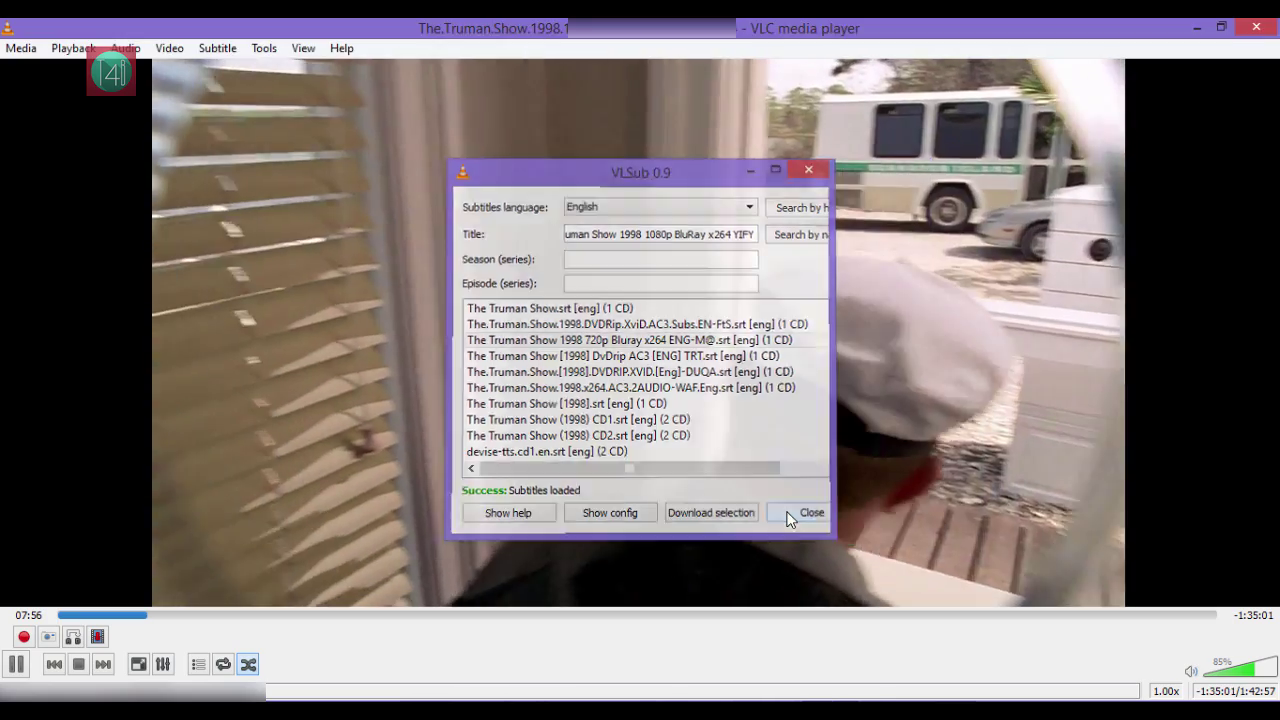
Step: Close VLSub and add The.Truman.Show.1998.1080p.BluRay.x264.YIFY.srt through Subtitle > Add Subtitle File
left_click(788, 516)
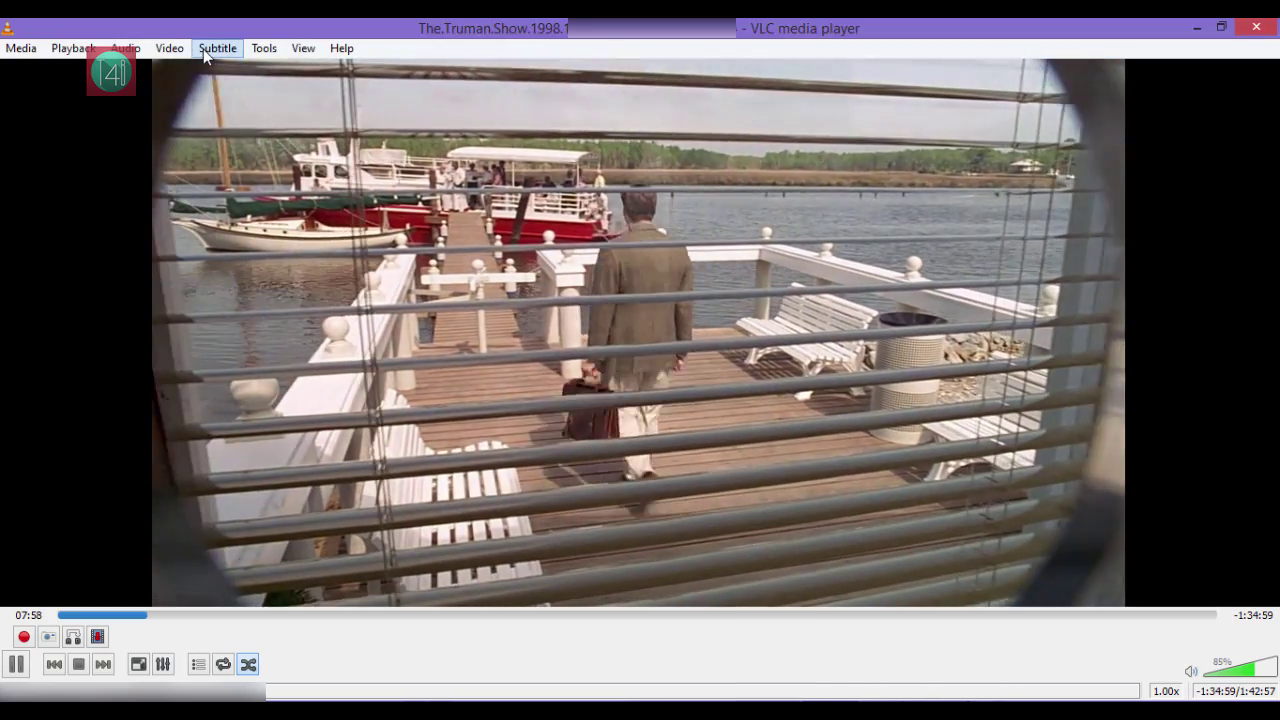
left_click(204, 50)
mouse_move(240, 91)
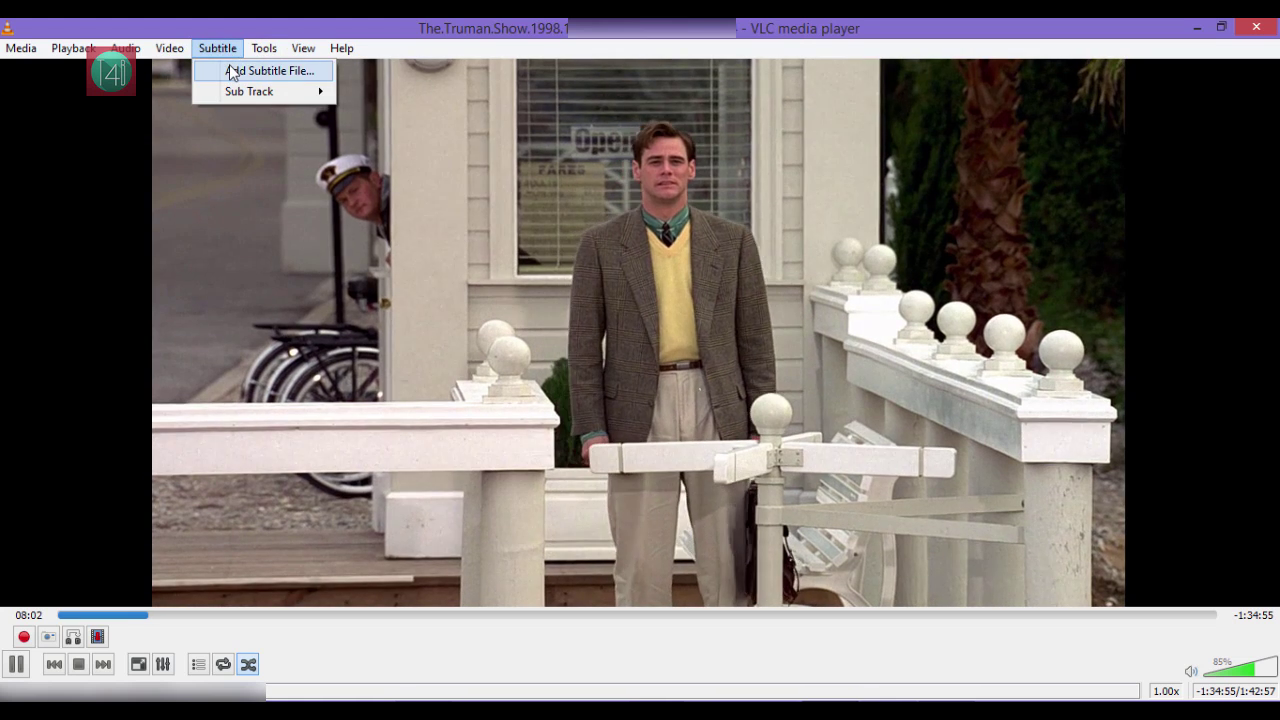
left_click(229, 66)
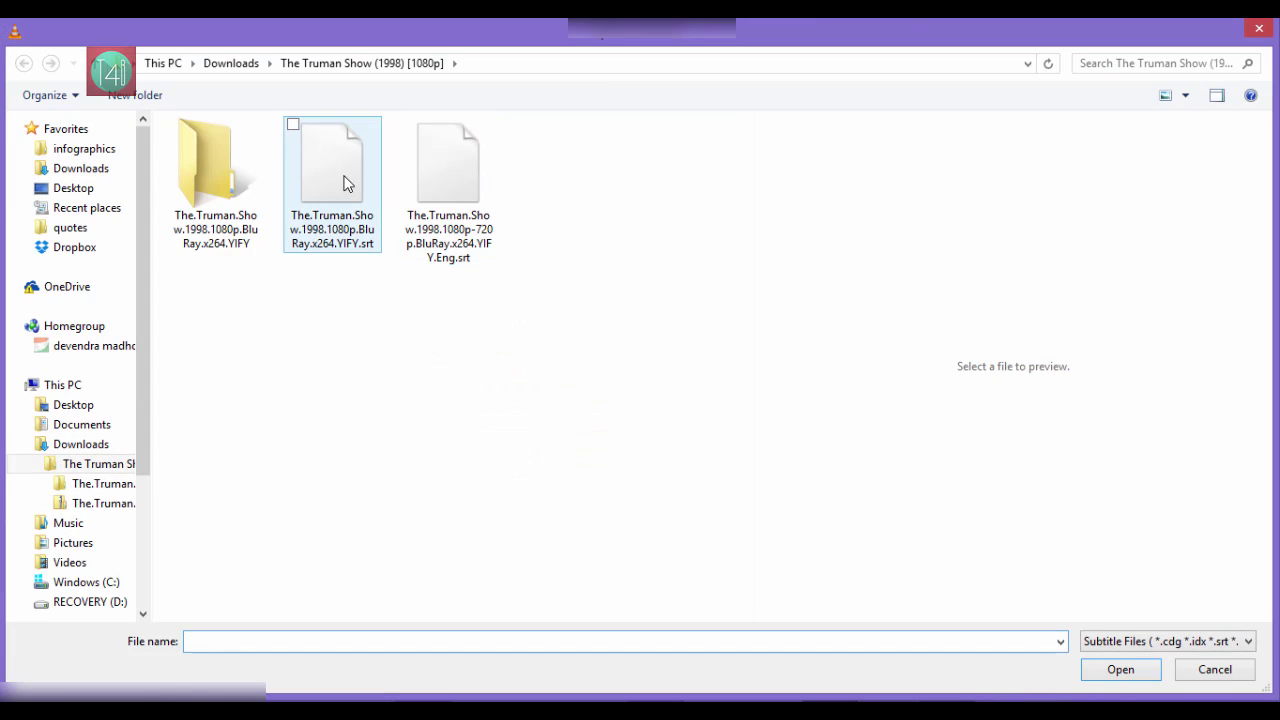
double_click(445, 171)
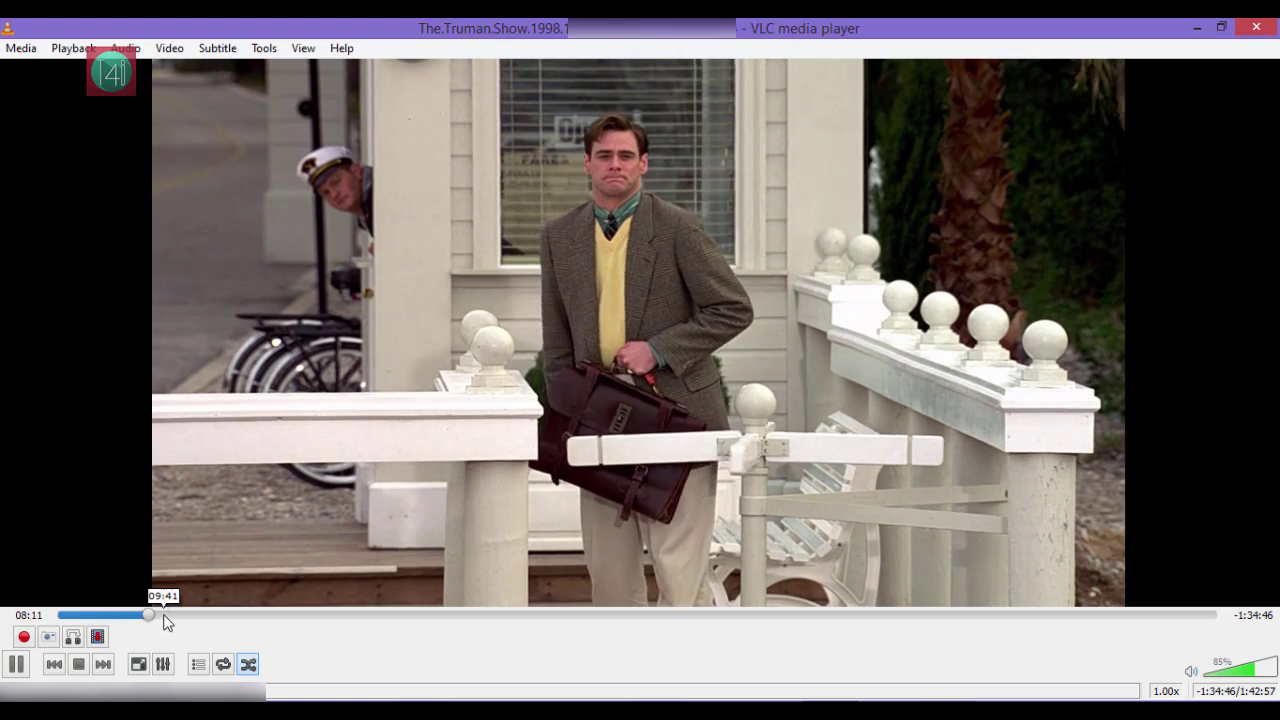
Step: Seek ahead to about 16:05 to check the subtitles, then close VLC
left_click(166, 620)
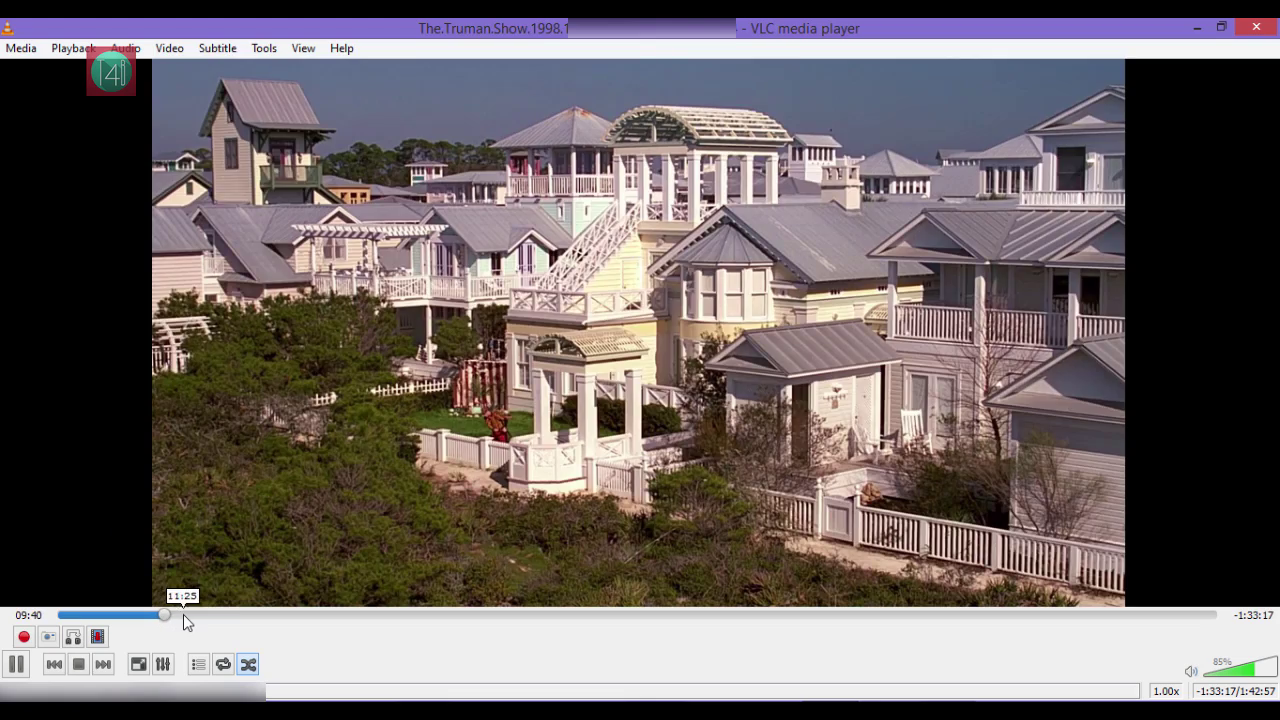
left_click(238, 614)
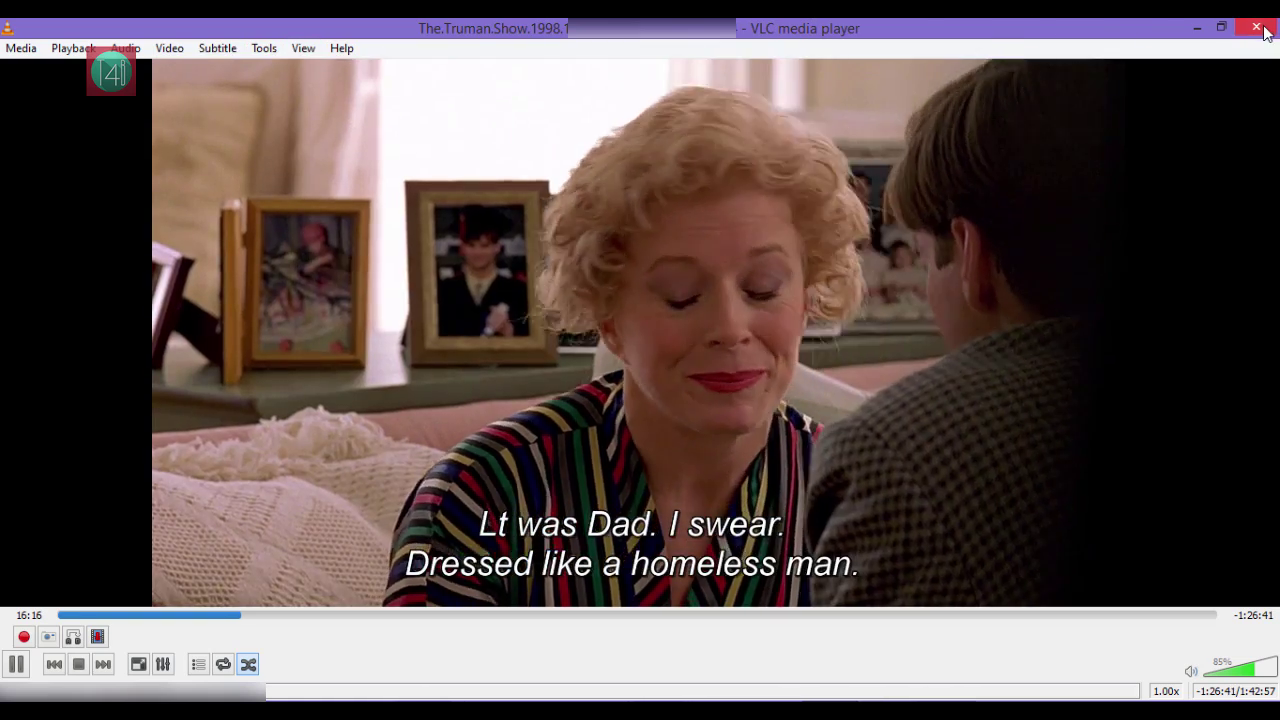
left_click(1262, 30)
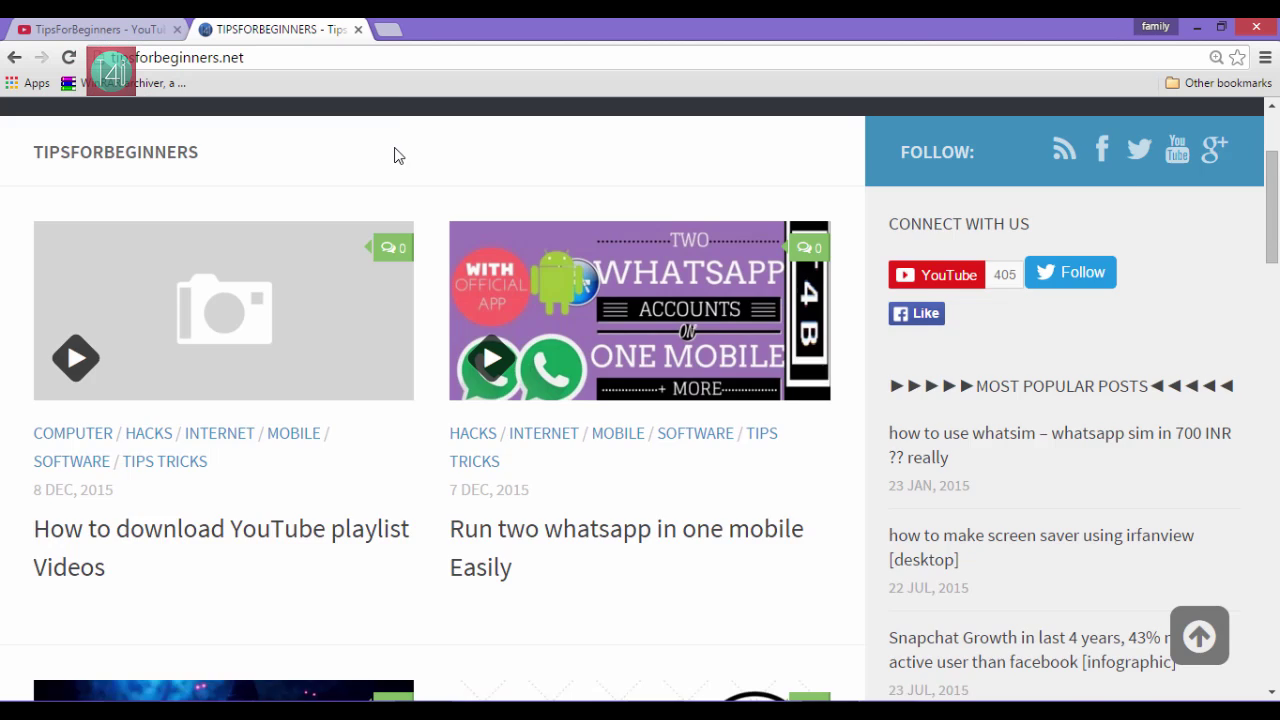
Step: Scroll up to the top of the TipsForBeginners channel's Videos page
scroll(394, 154, "up", 3)
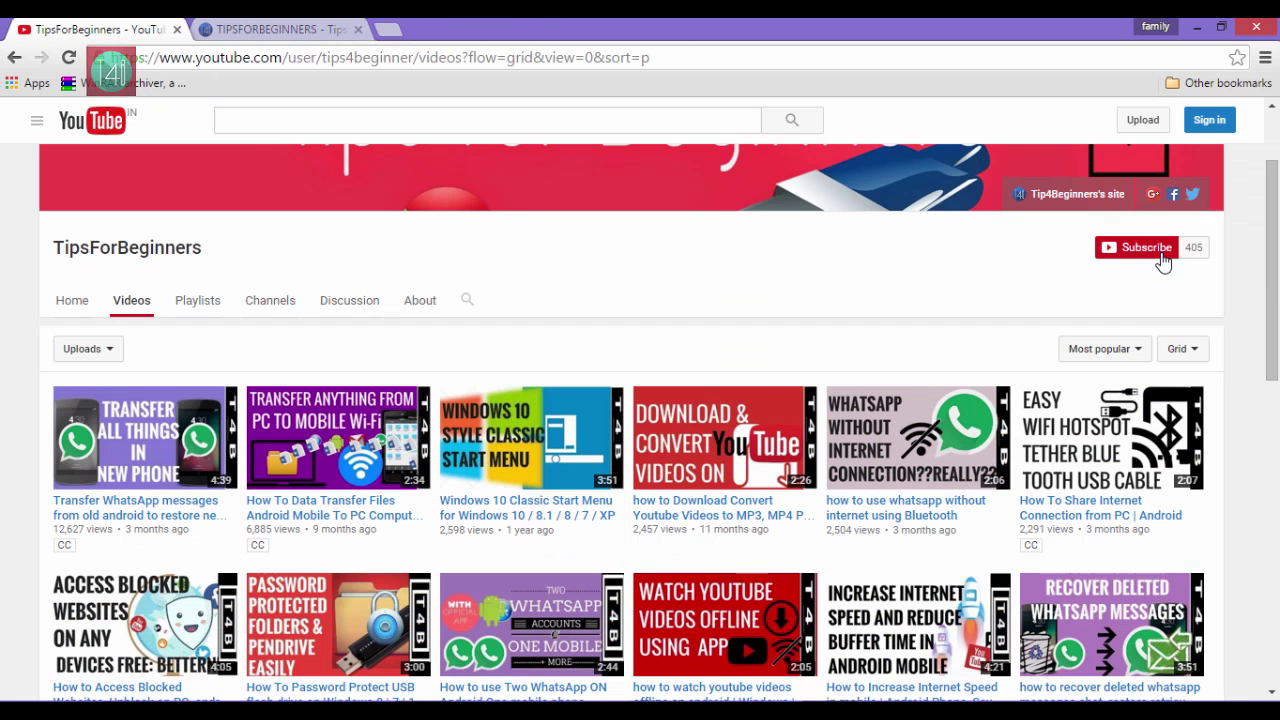
scroll(781, 263, "up", 2)
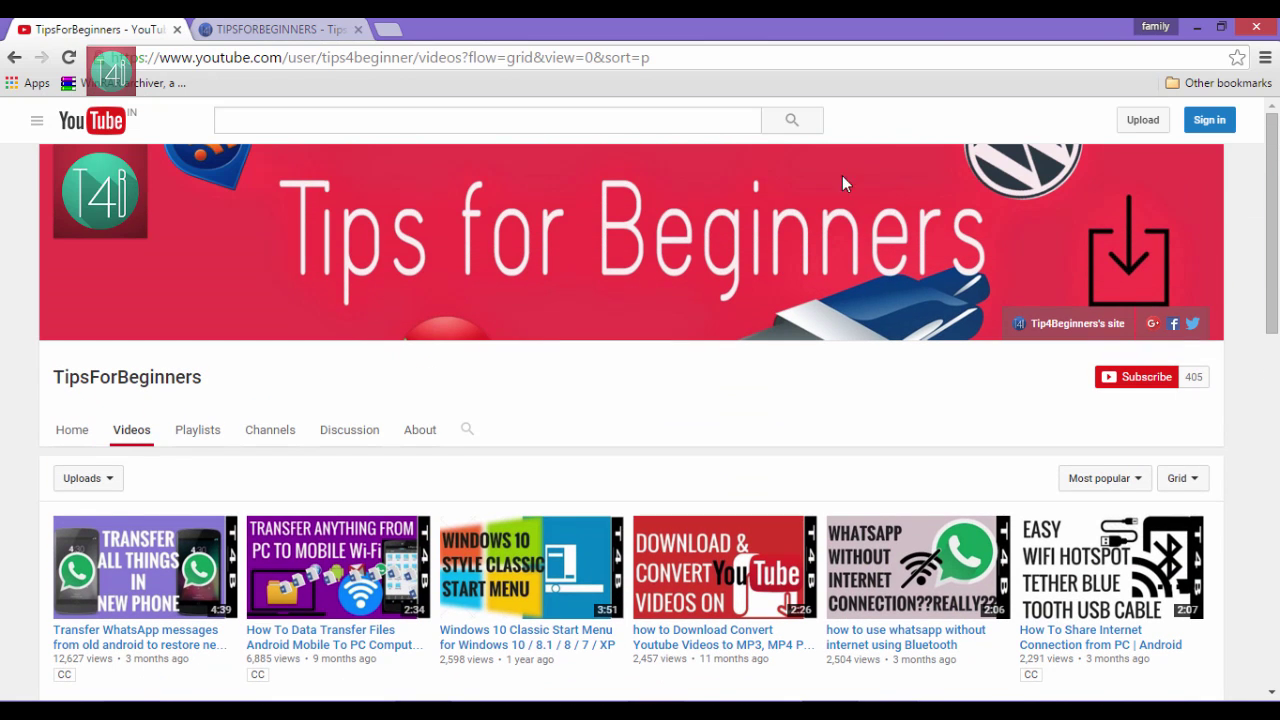